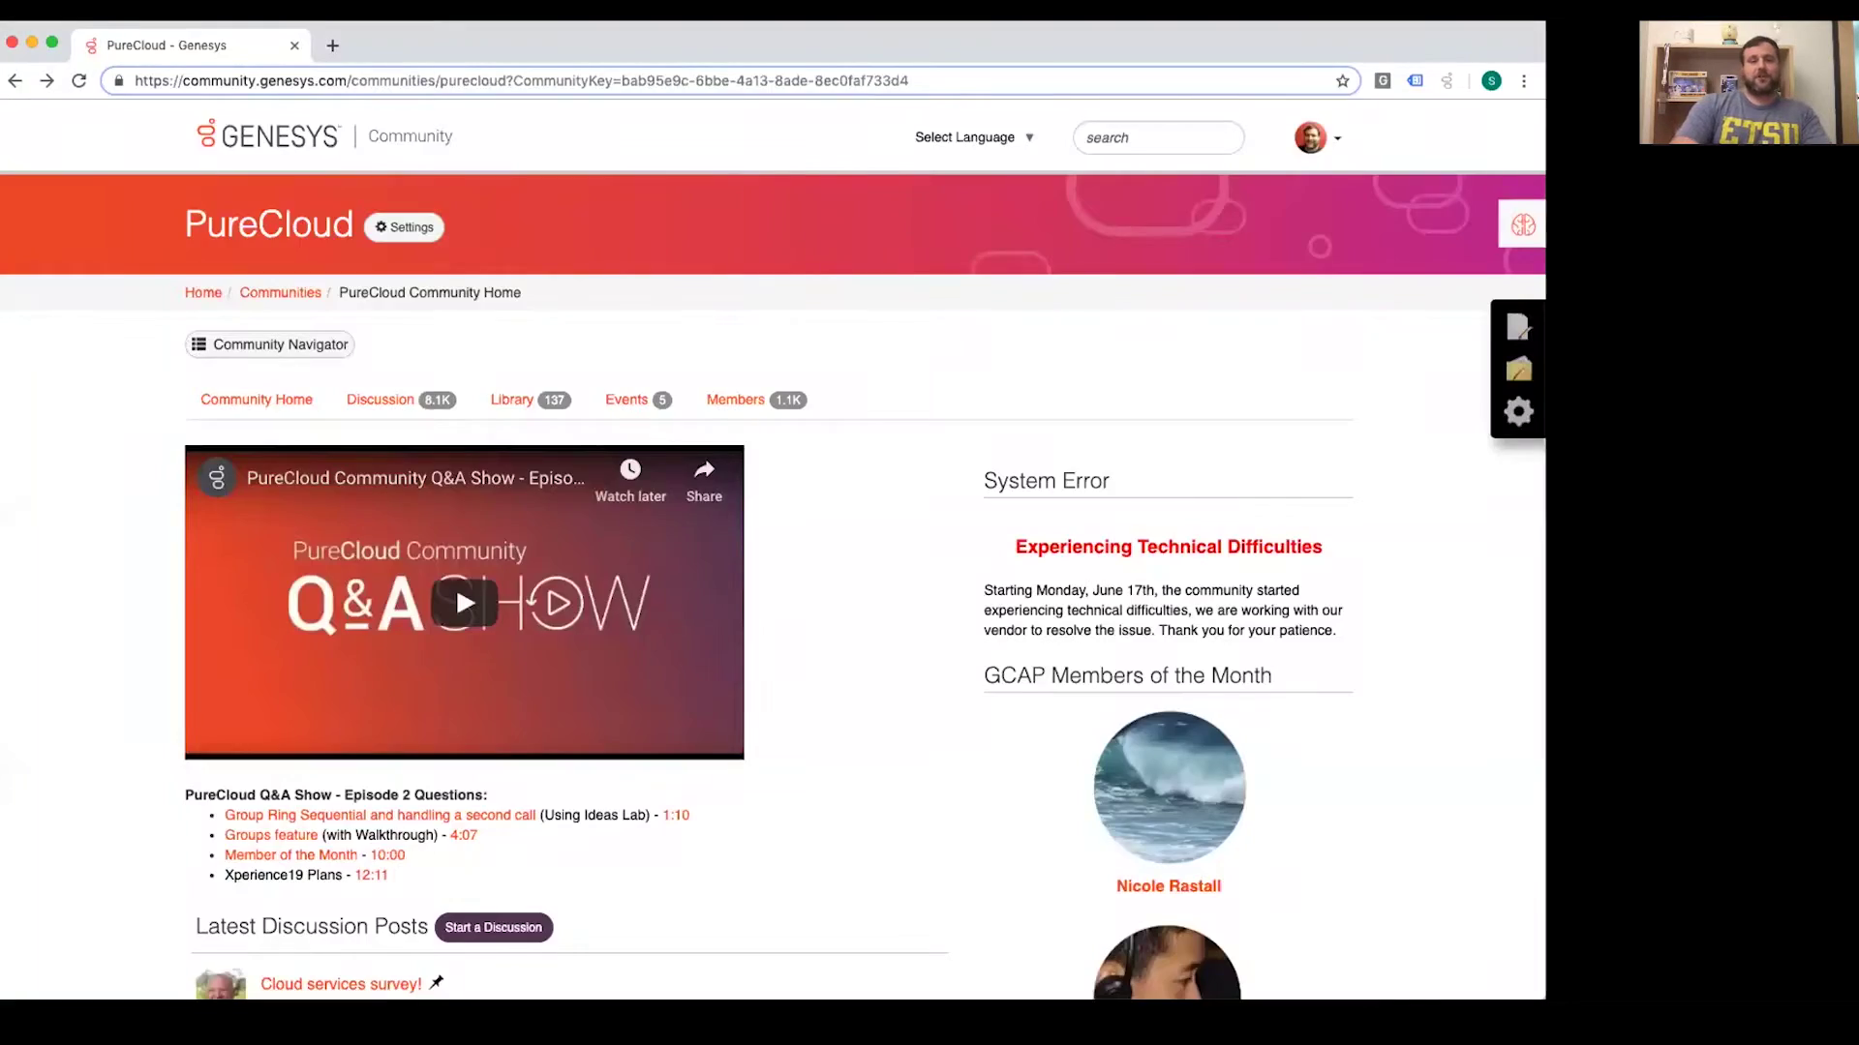
# Step: Scroll to Latest Discussion Posts and open the 'RE: FedRAMP' post
pyautogui.scroll(-5, 526, 753)
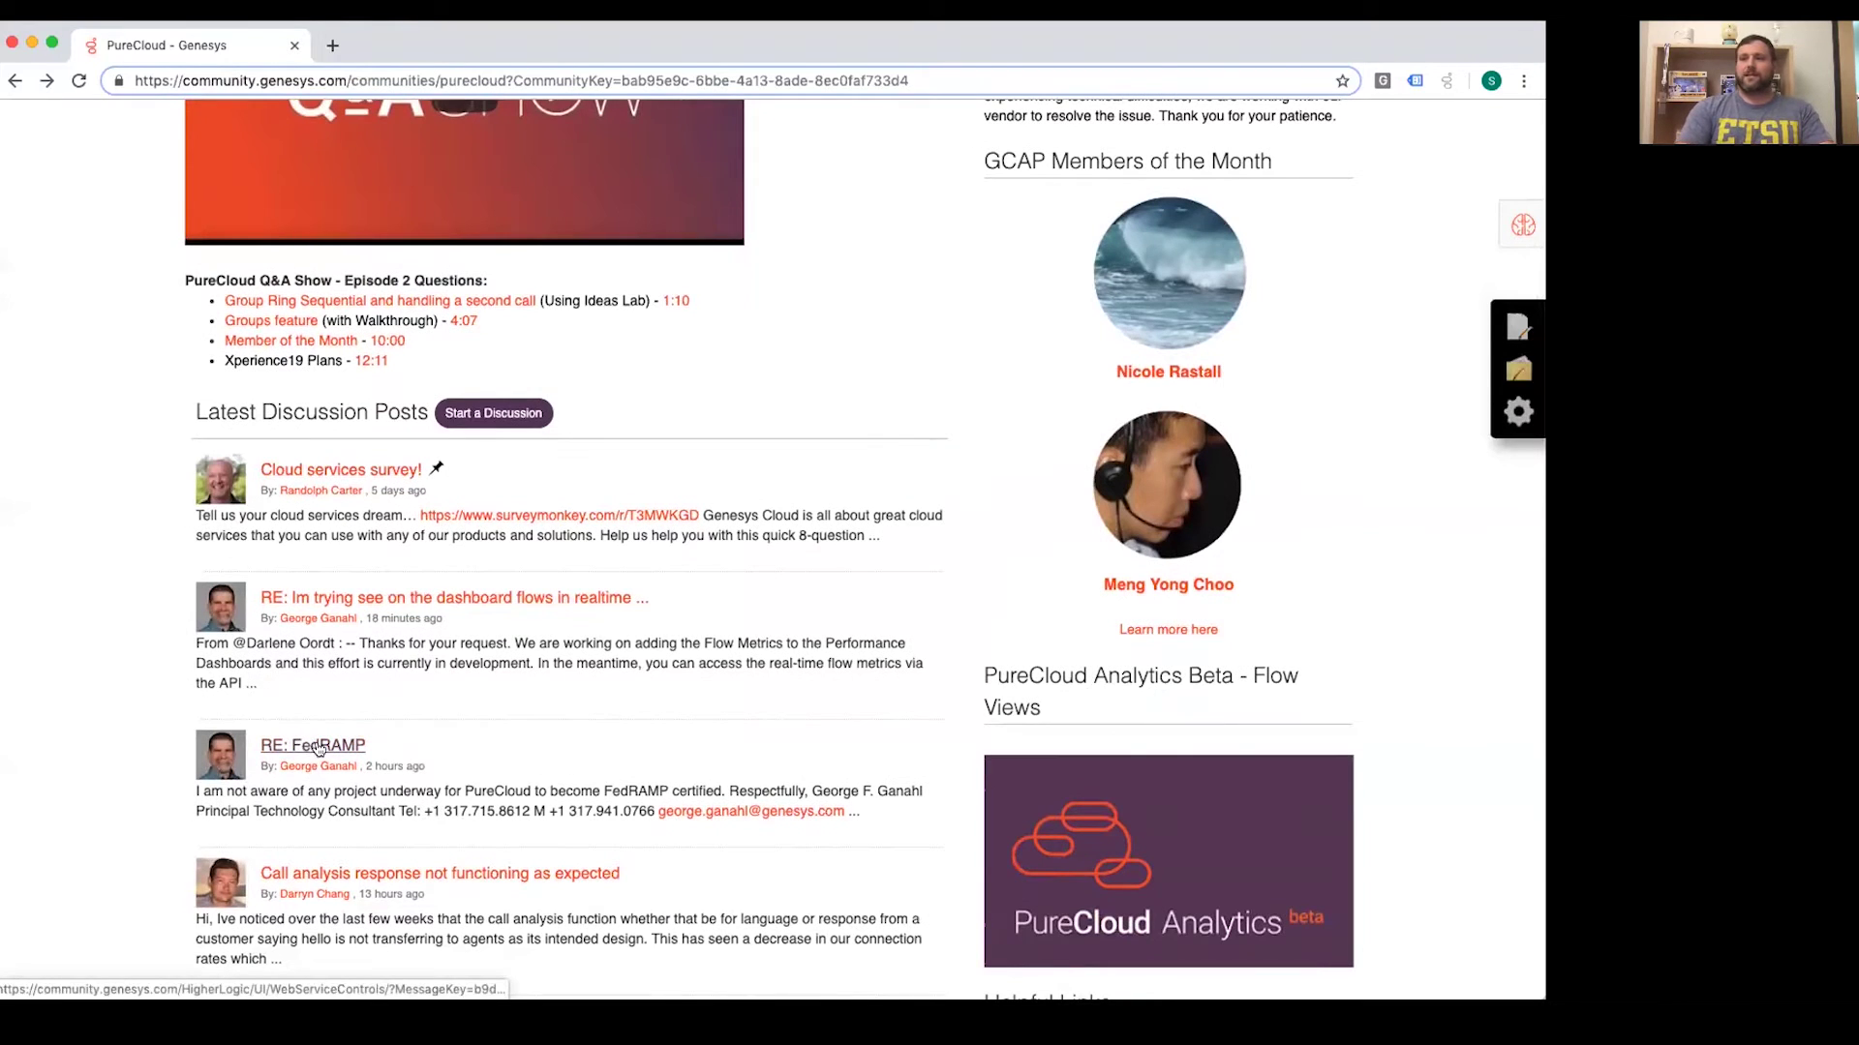
pyautogui.click(318, 746)
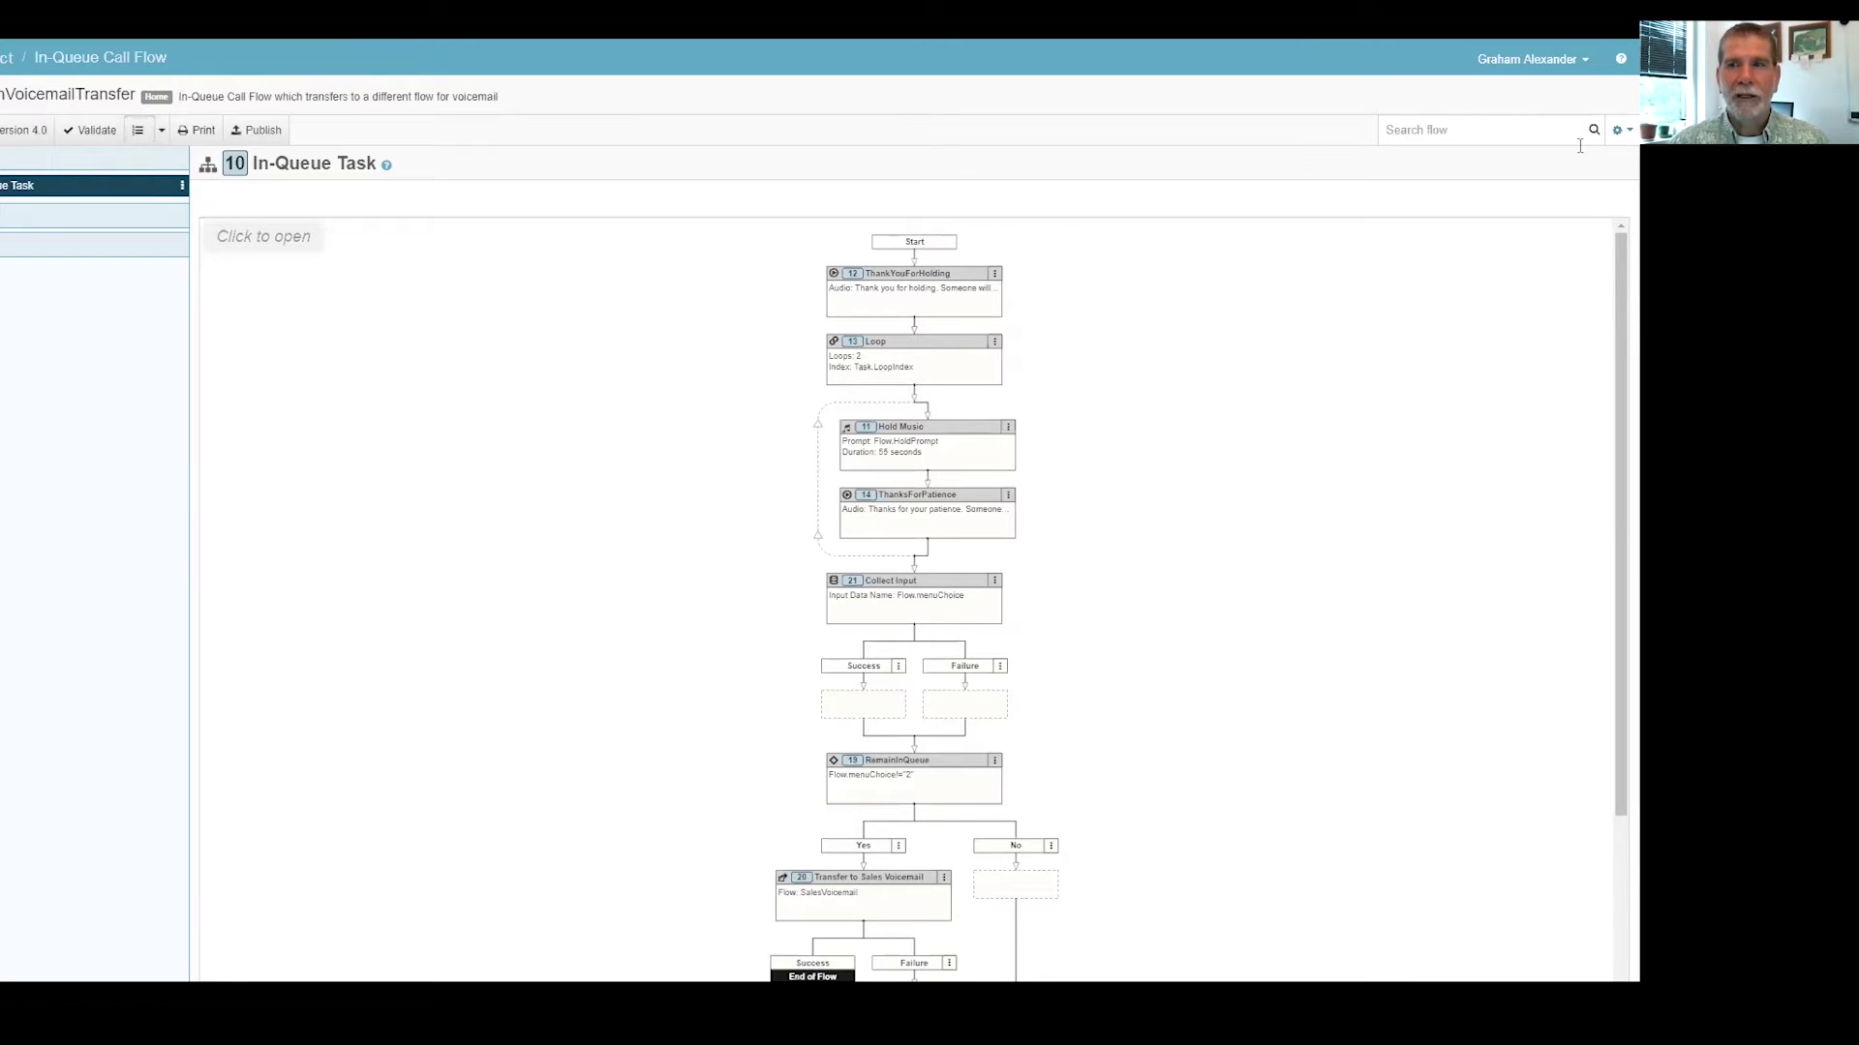
# Step: Open the In-Queue Task flow and view the ThankYouForHolding Play Audio settings
pyautogui.click(1288, 259)
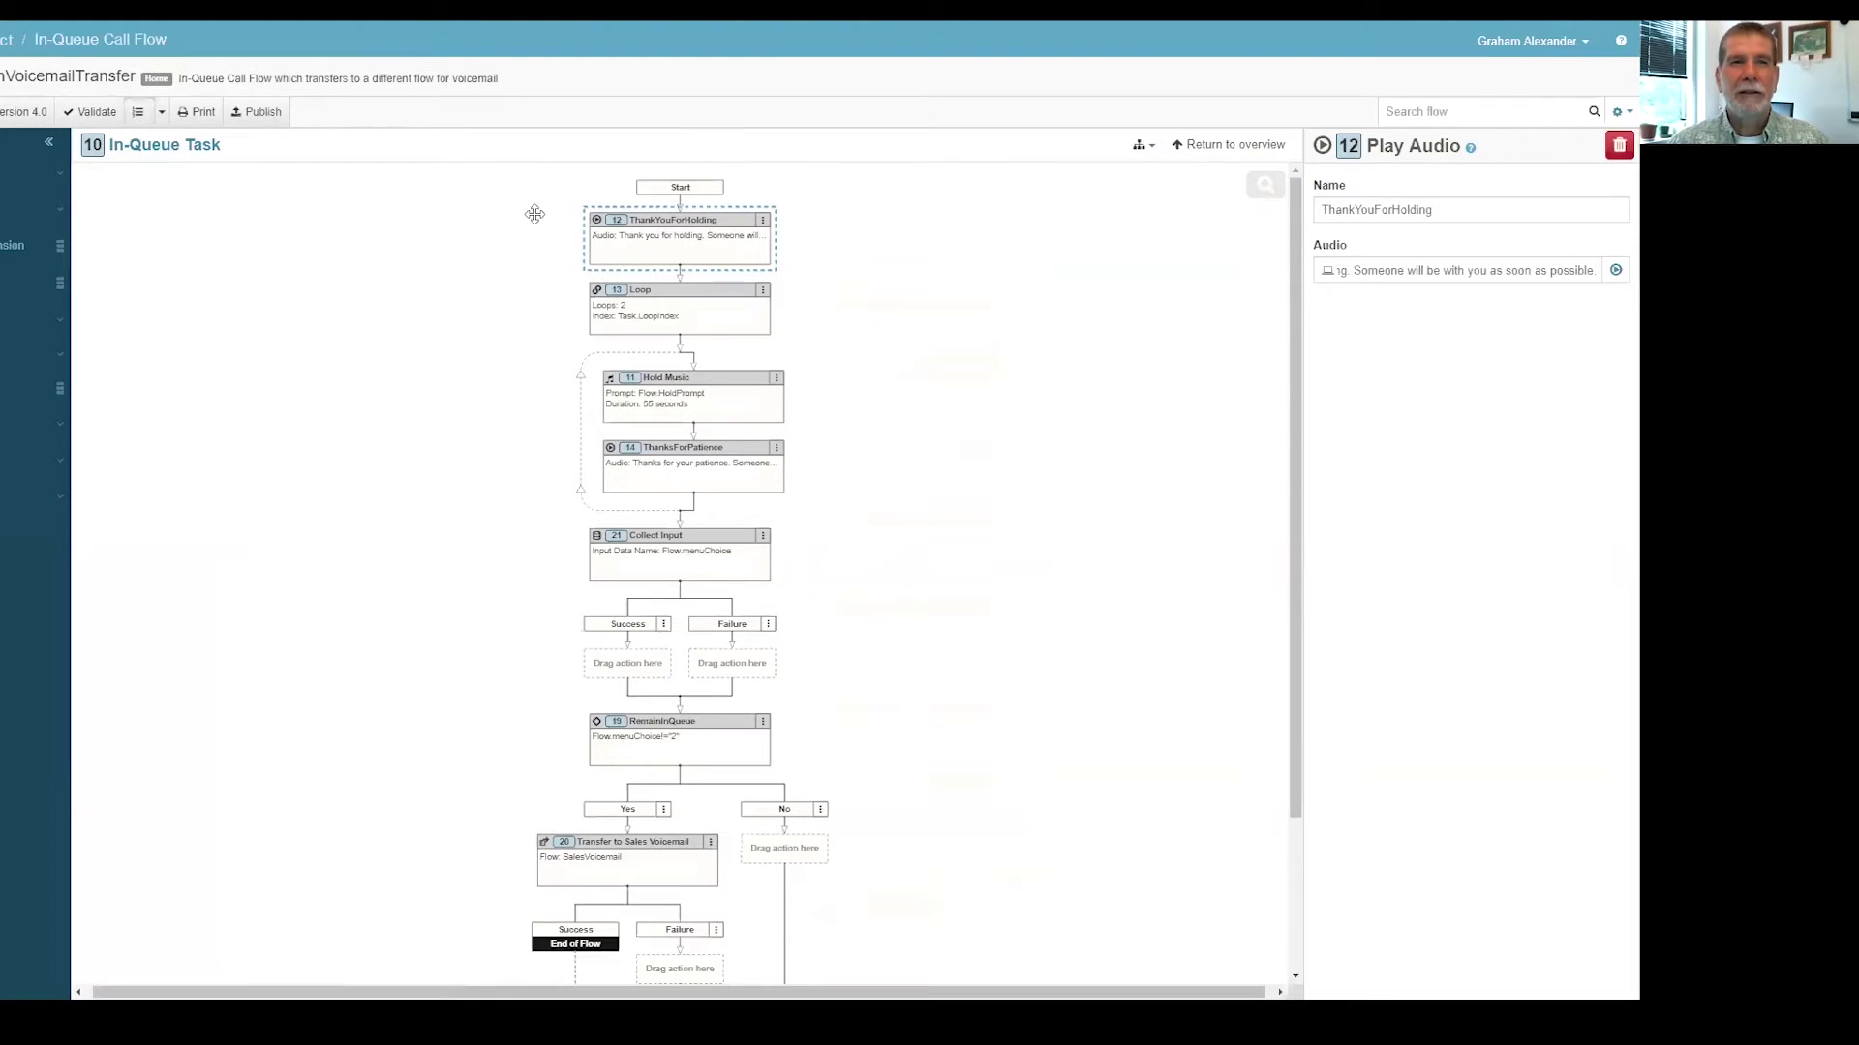
pyautogui.click(652, 228)
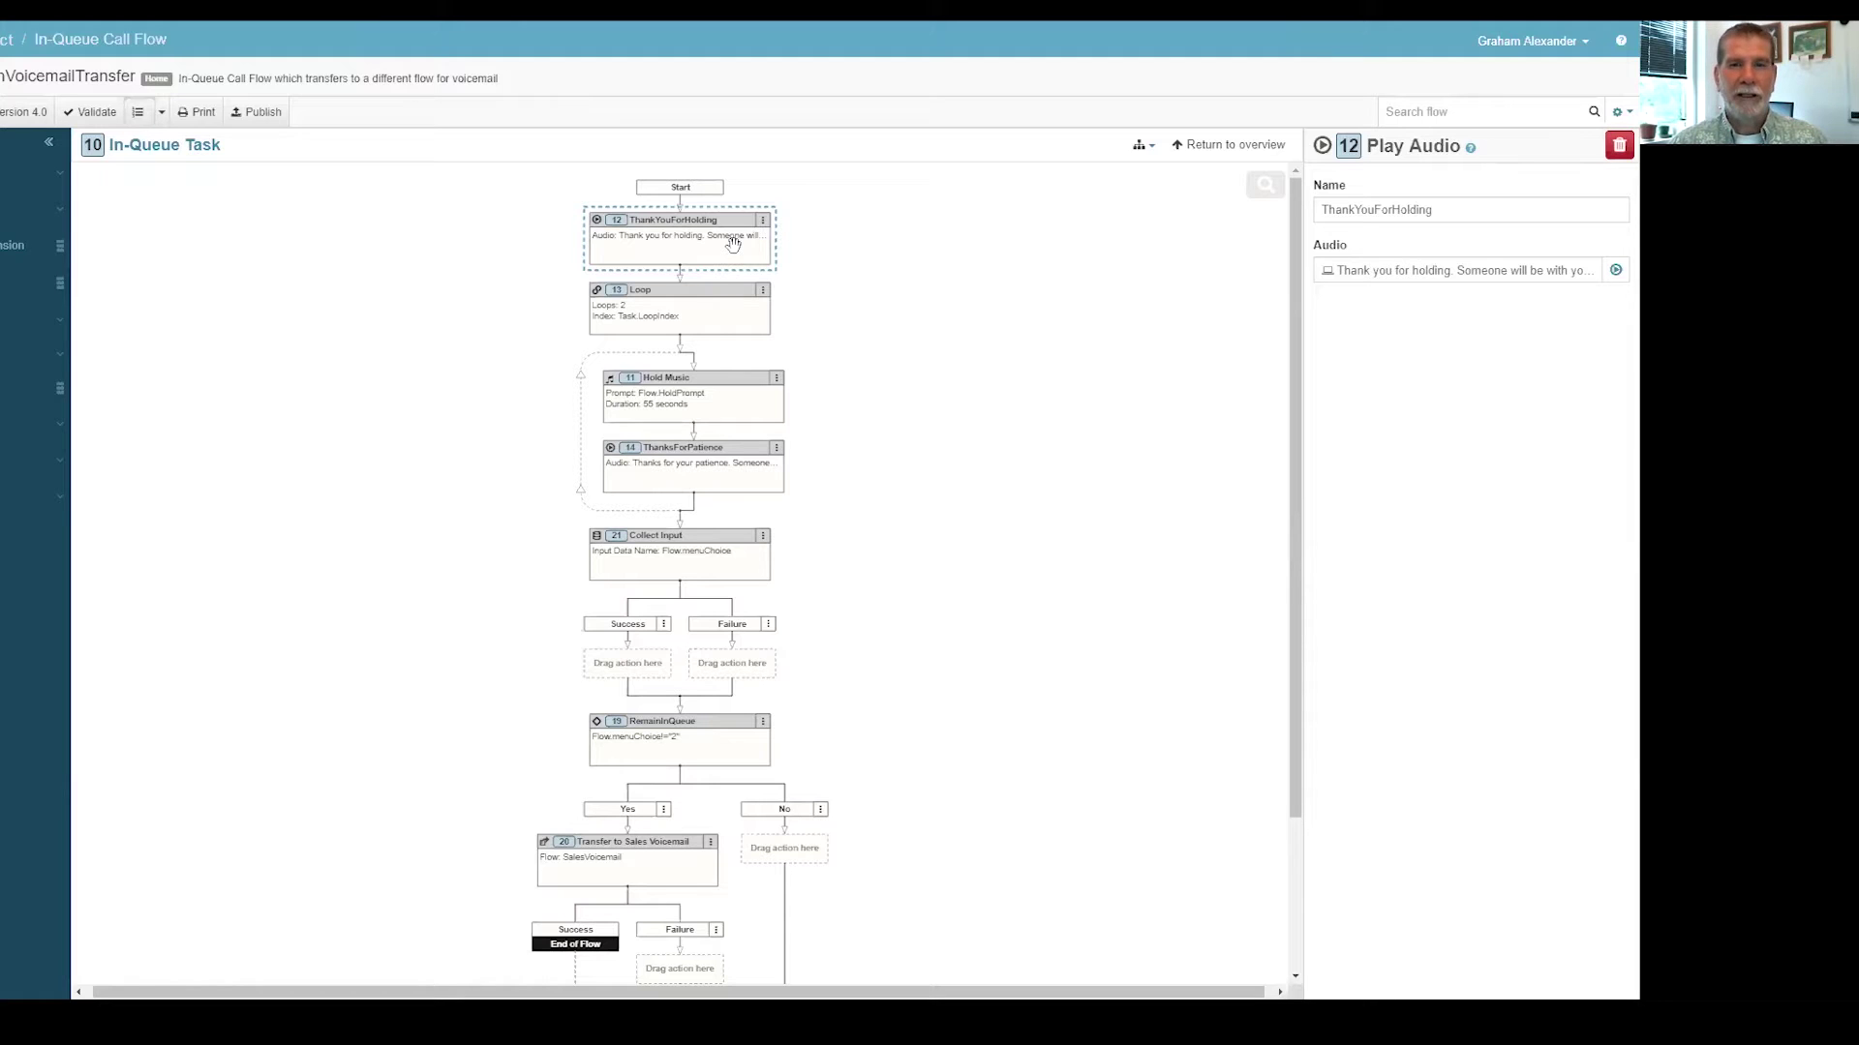
# Step: View the Loop, Hold Music, ThanksForPatience and Collect Input step settings in turn
pyautogui.click(682, 327)
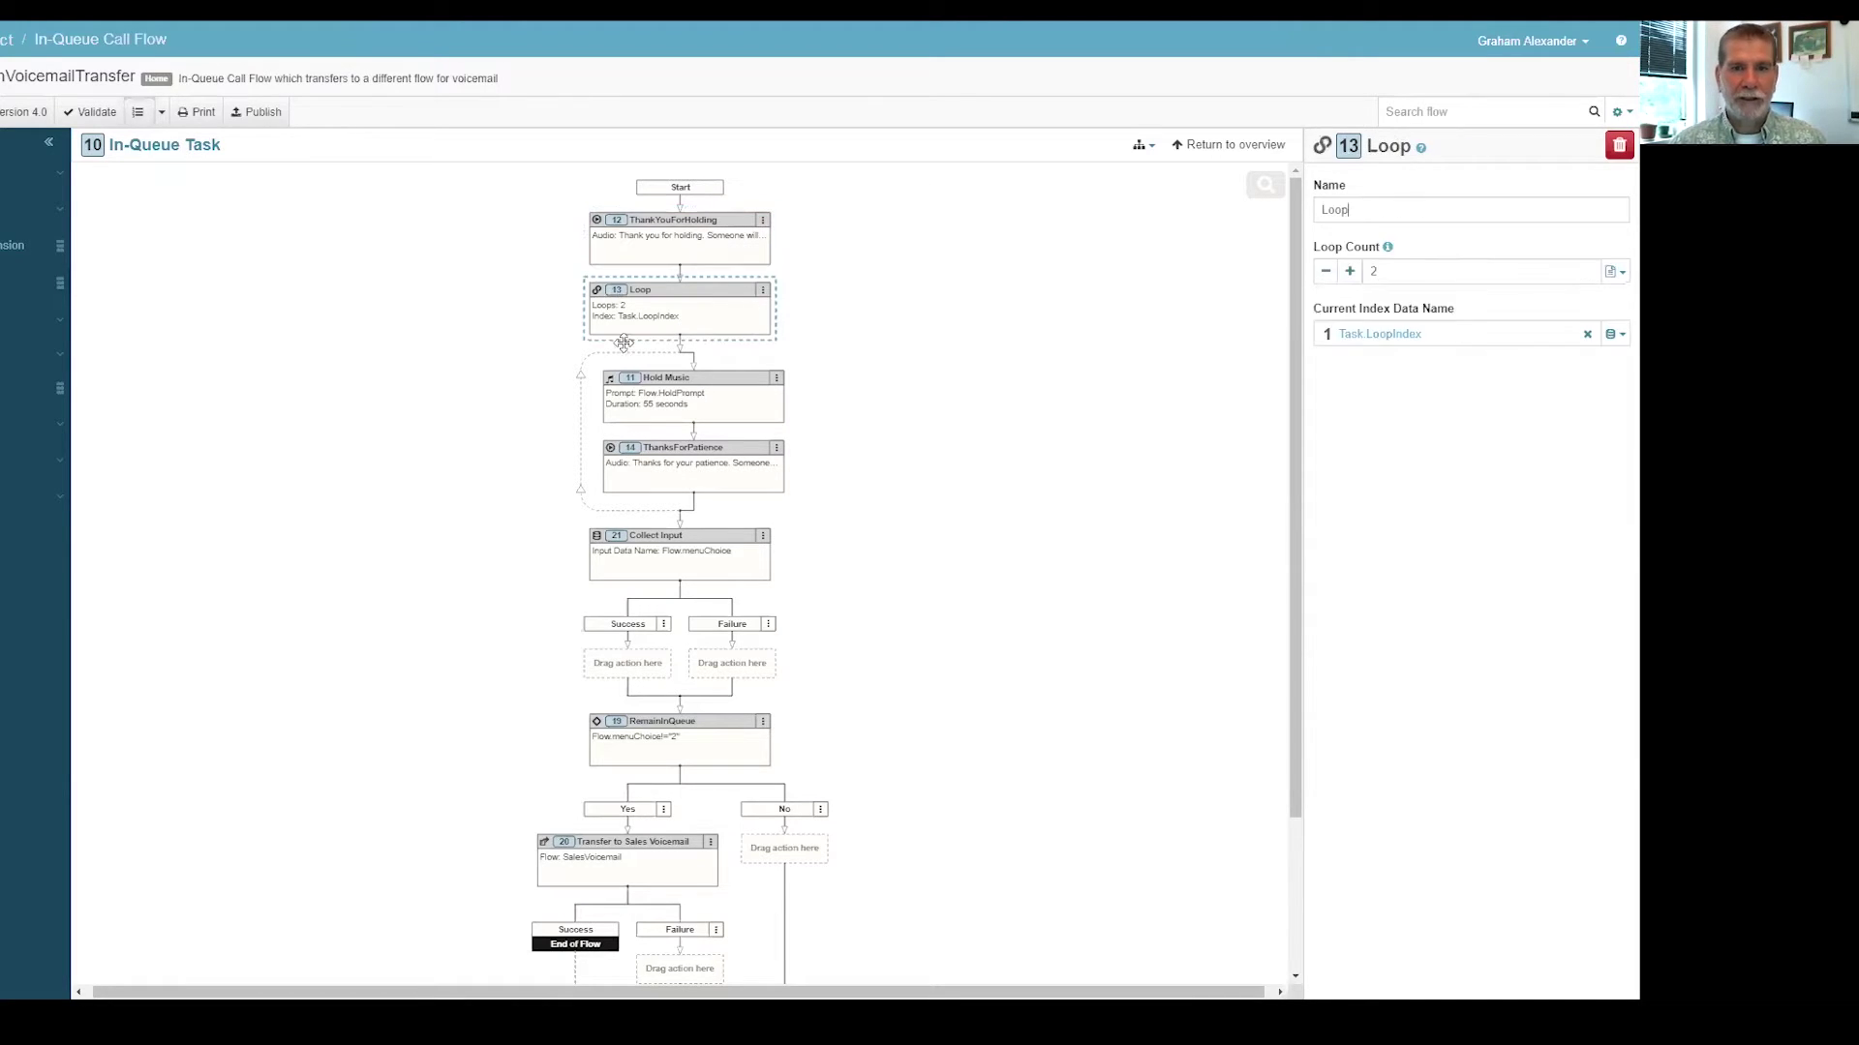
pyautogui.click(668, 421)
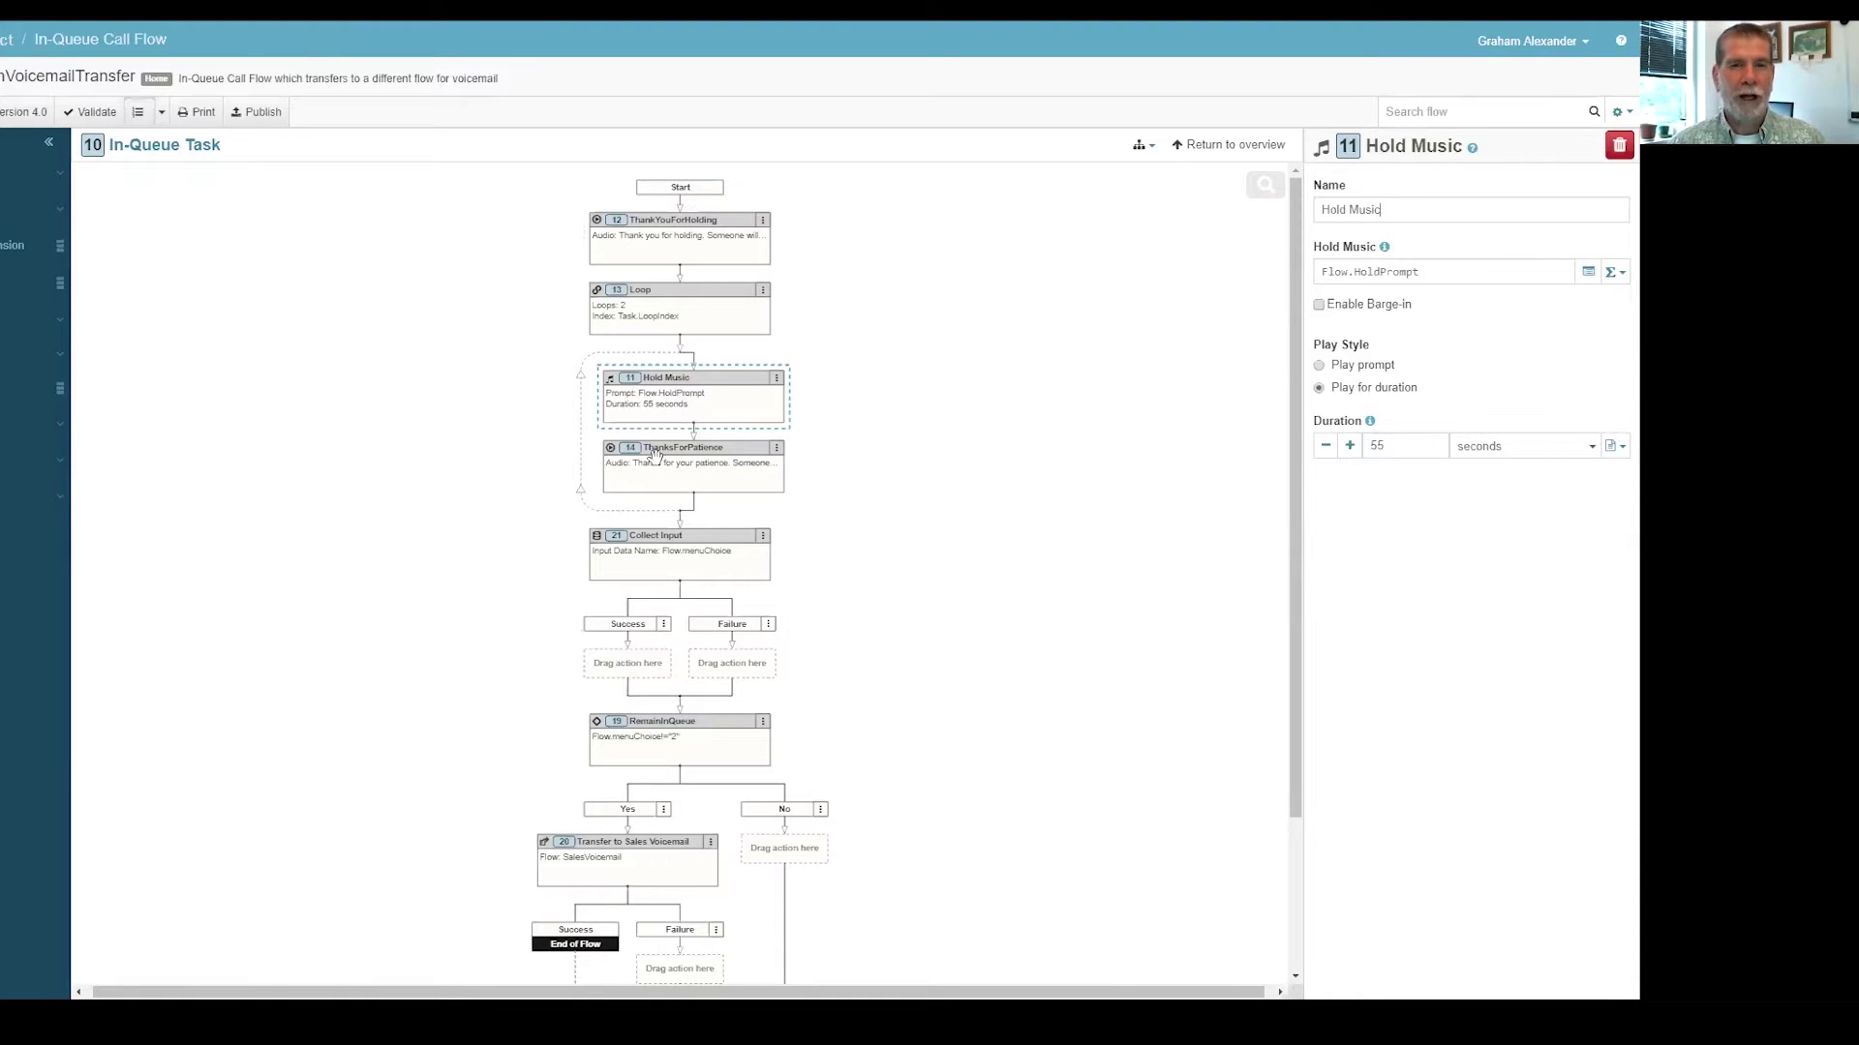
pyautogui.click(666, 461)
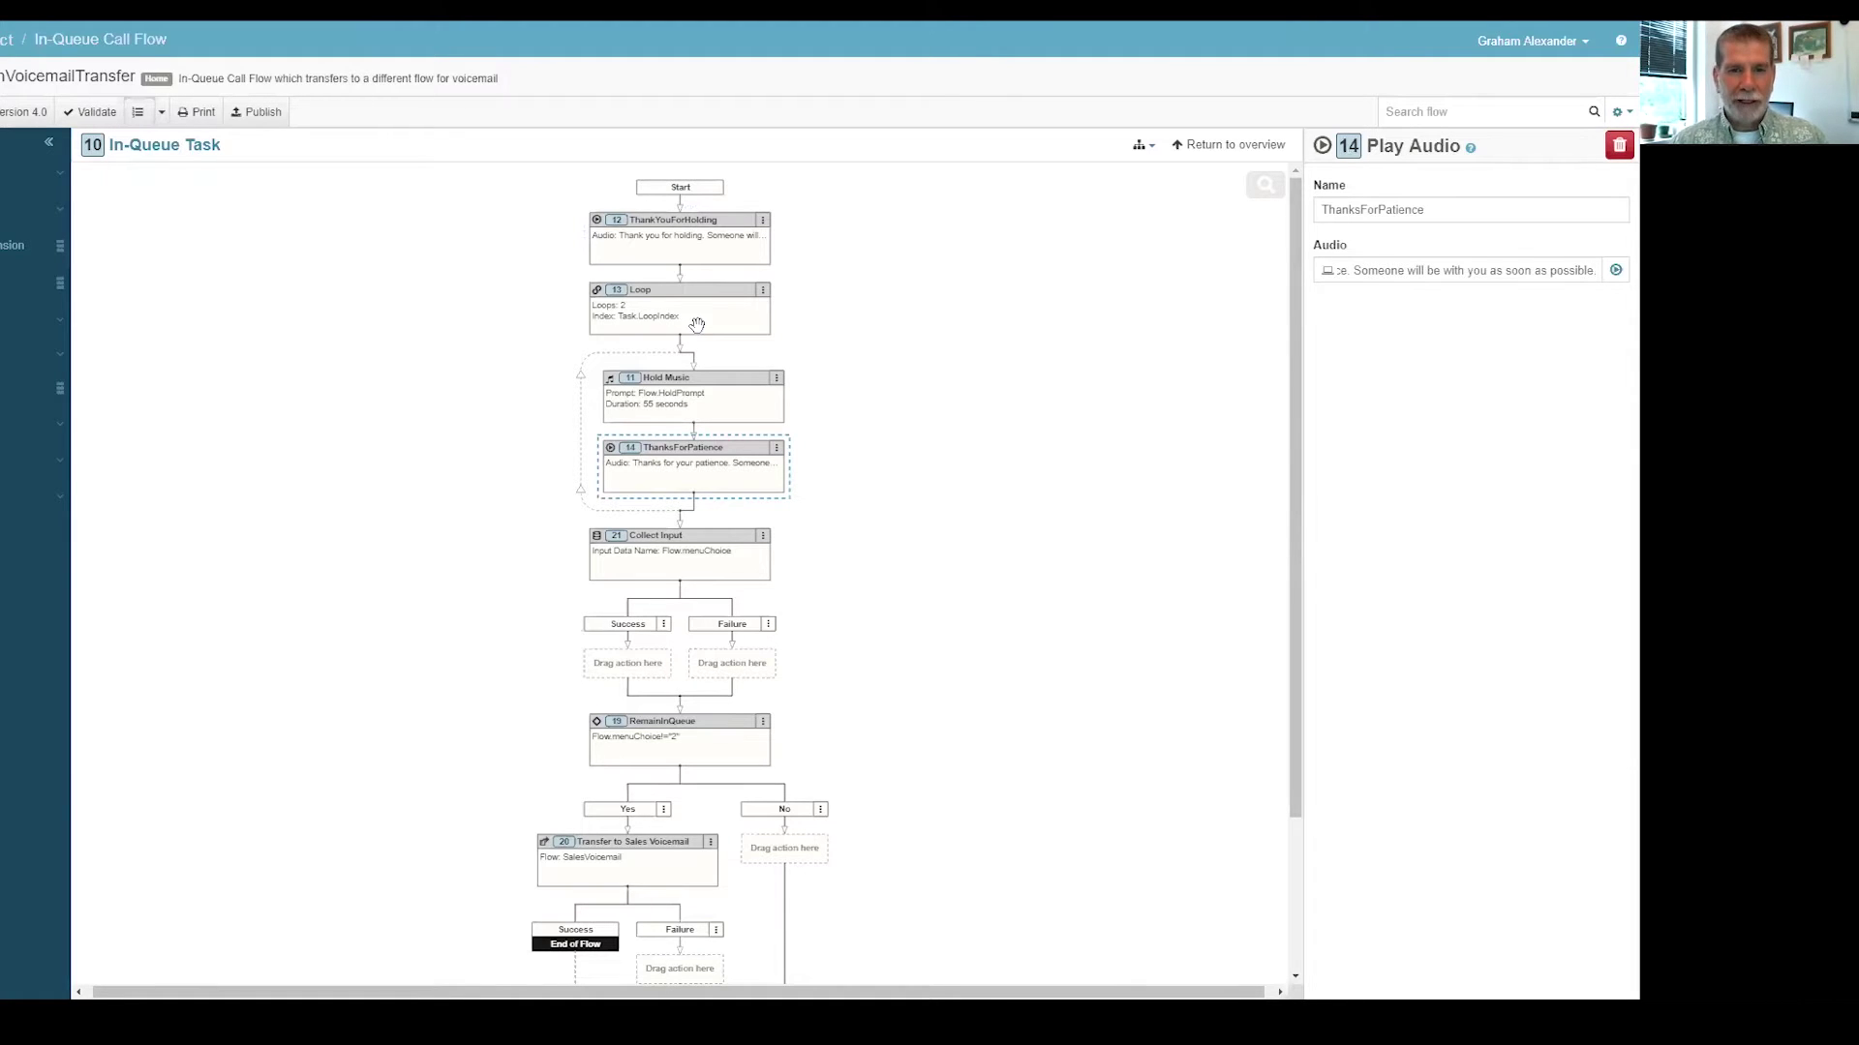
pyautogui.click(675, 557)
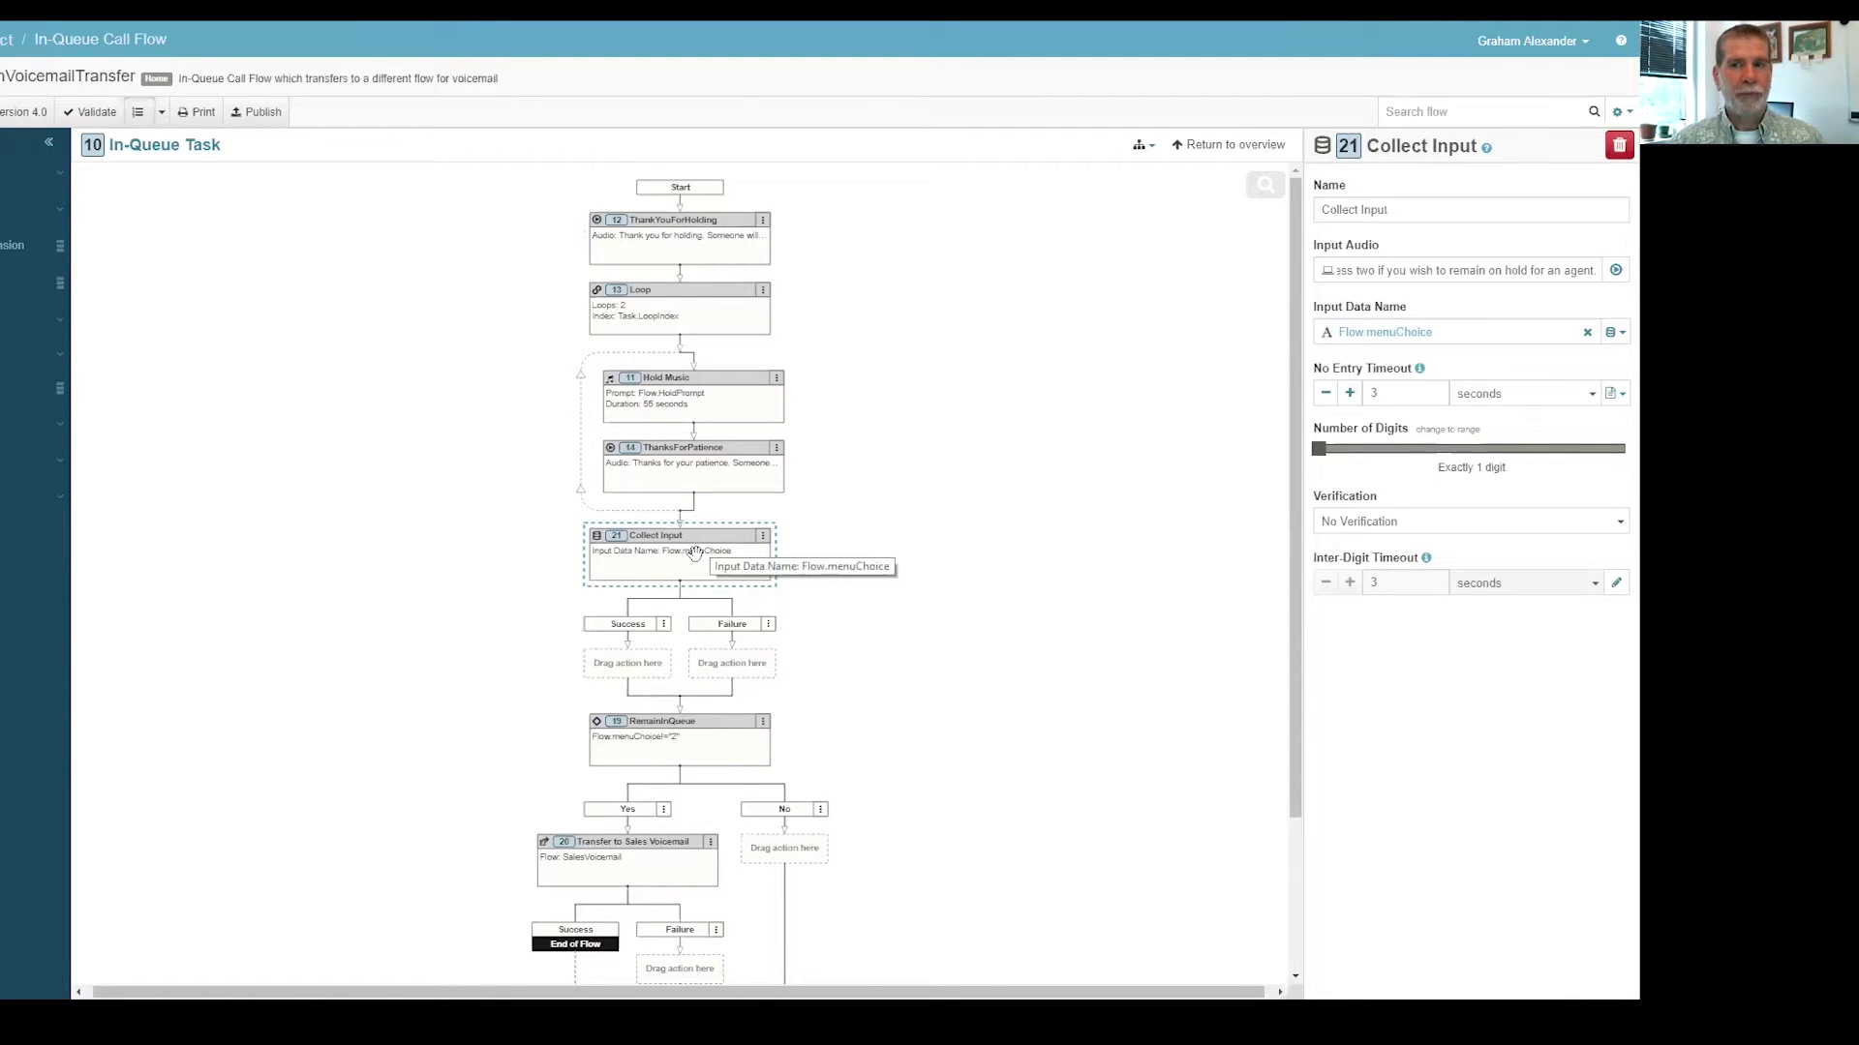
pyautogui.scroll(-2, 799, 552)
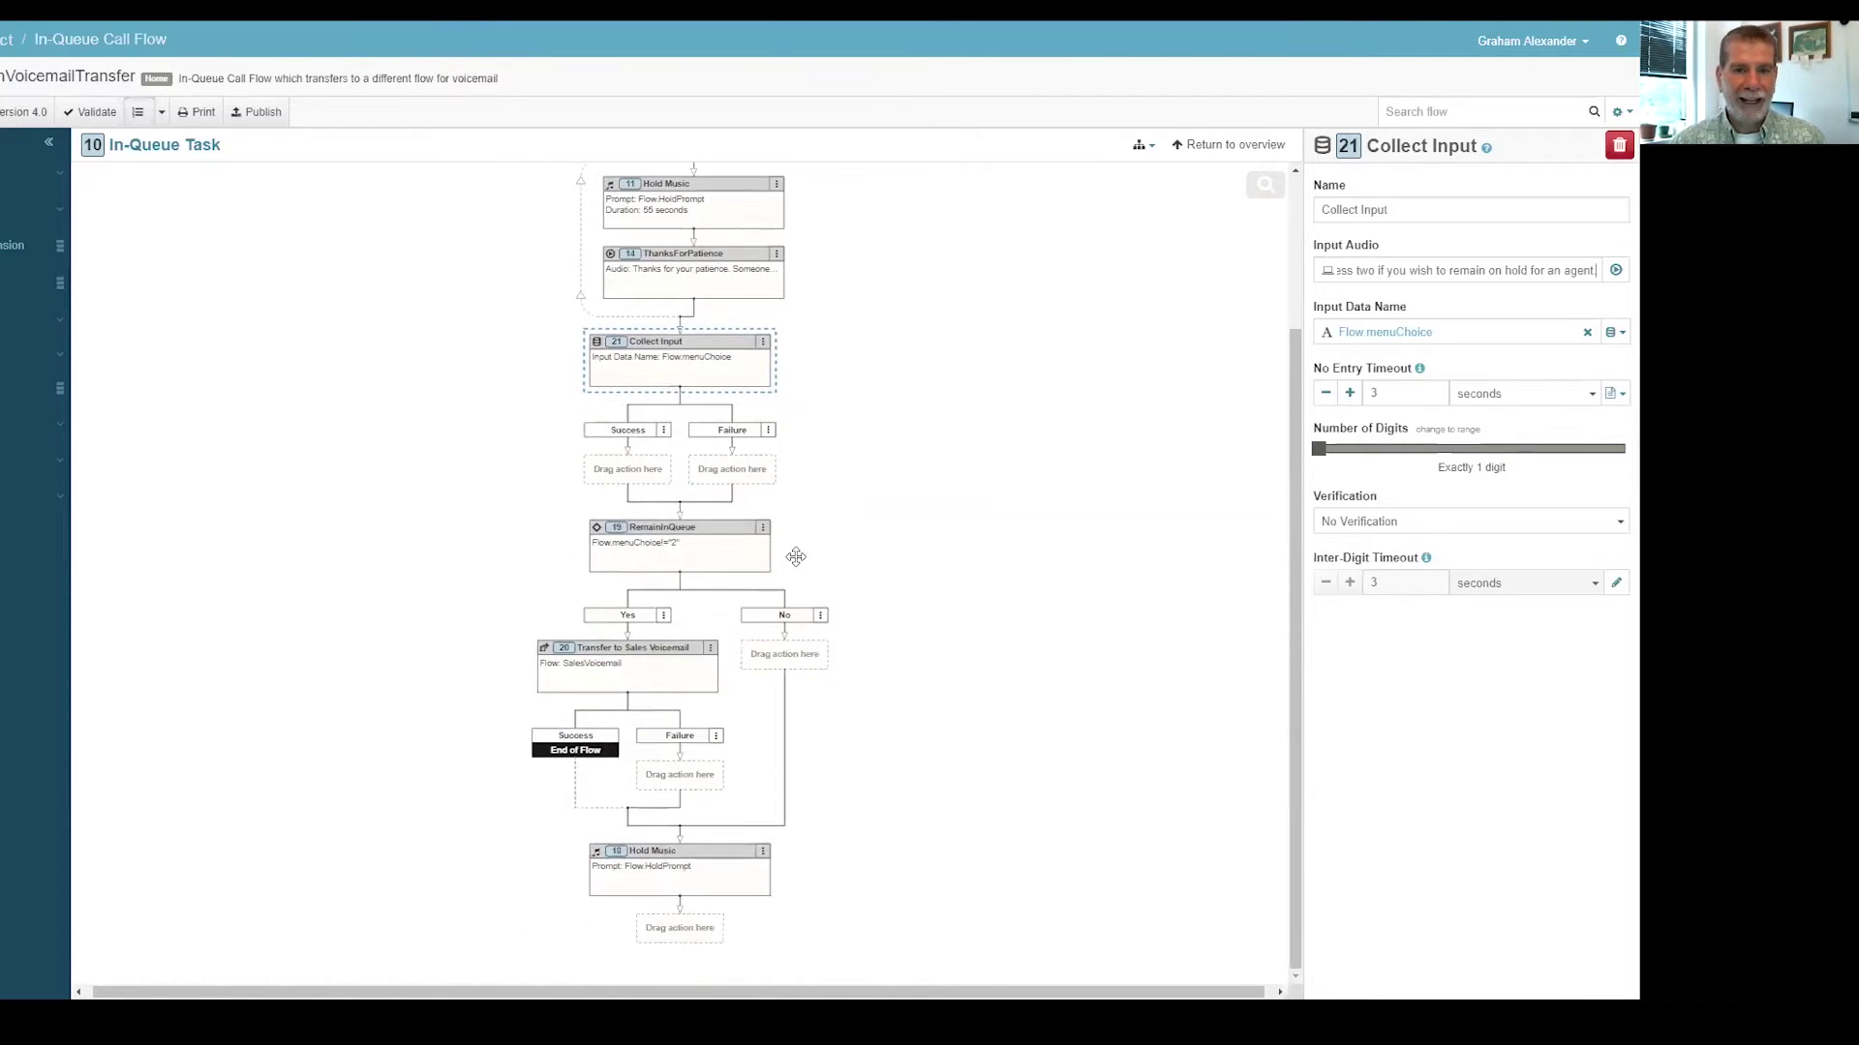
pyautogui.click(669, 554)
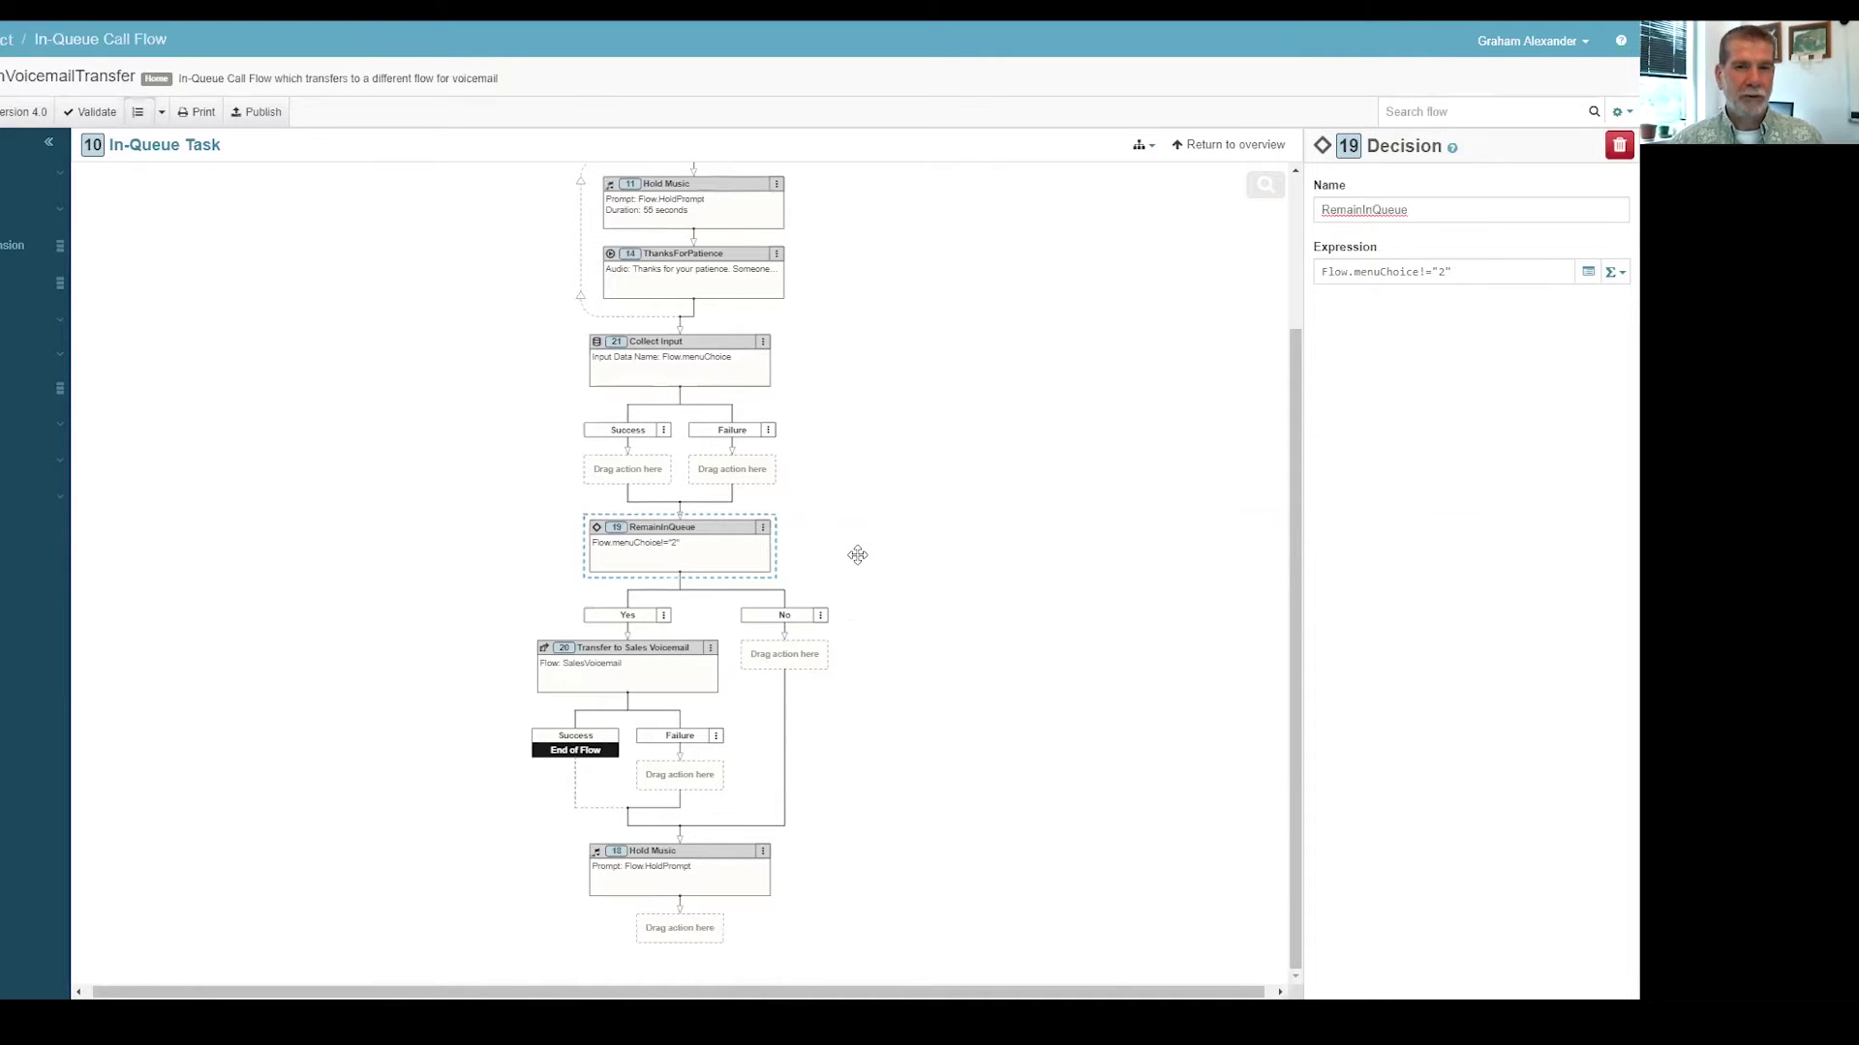
pyautogui.scroll(2, 859, 552)
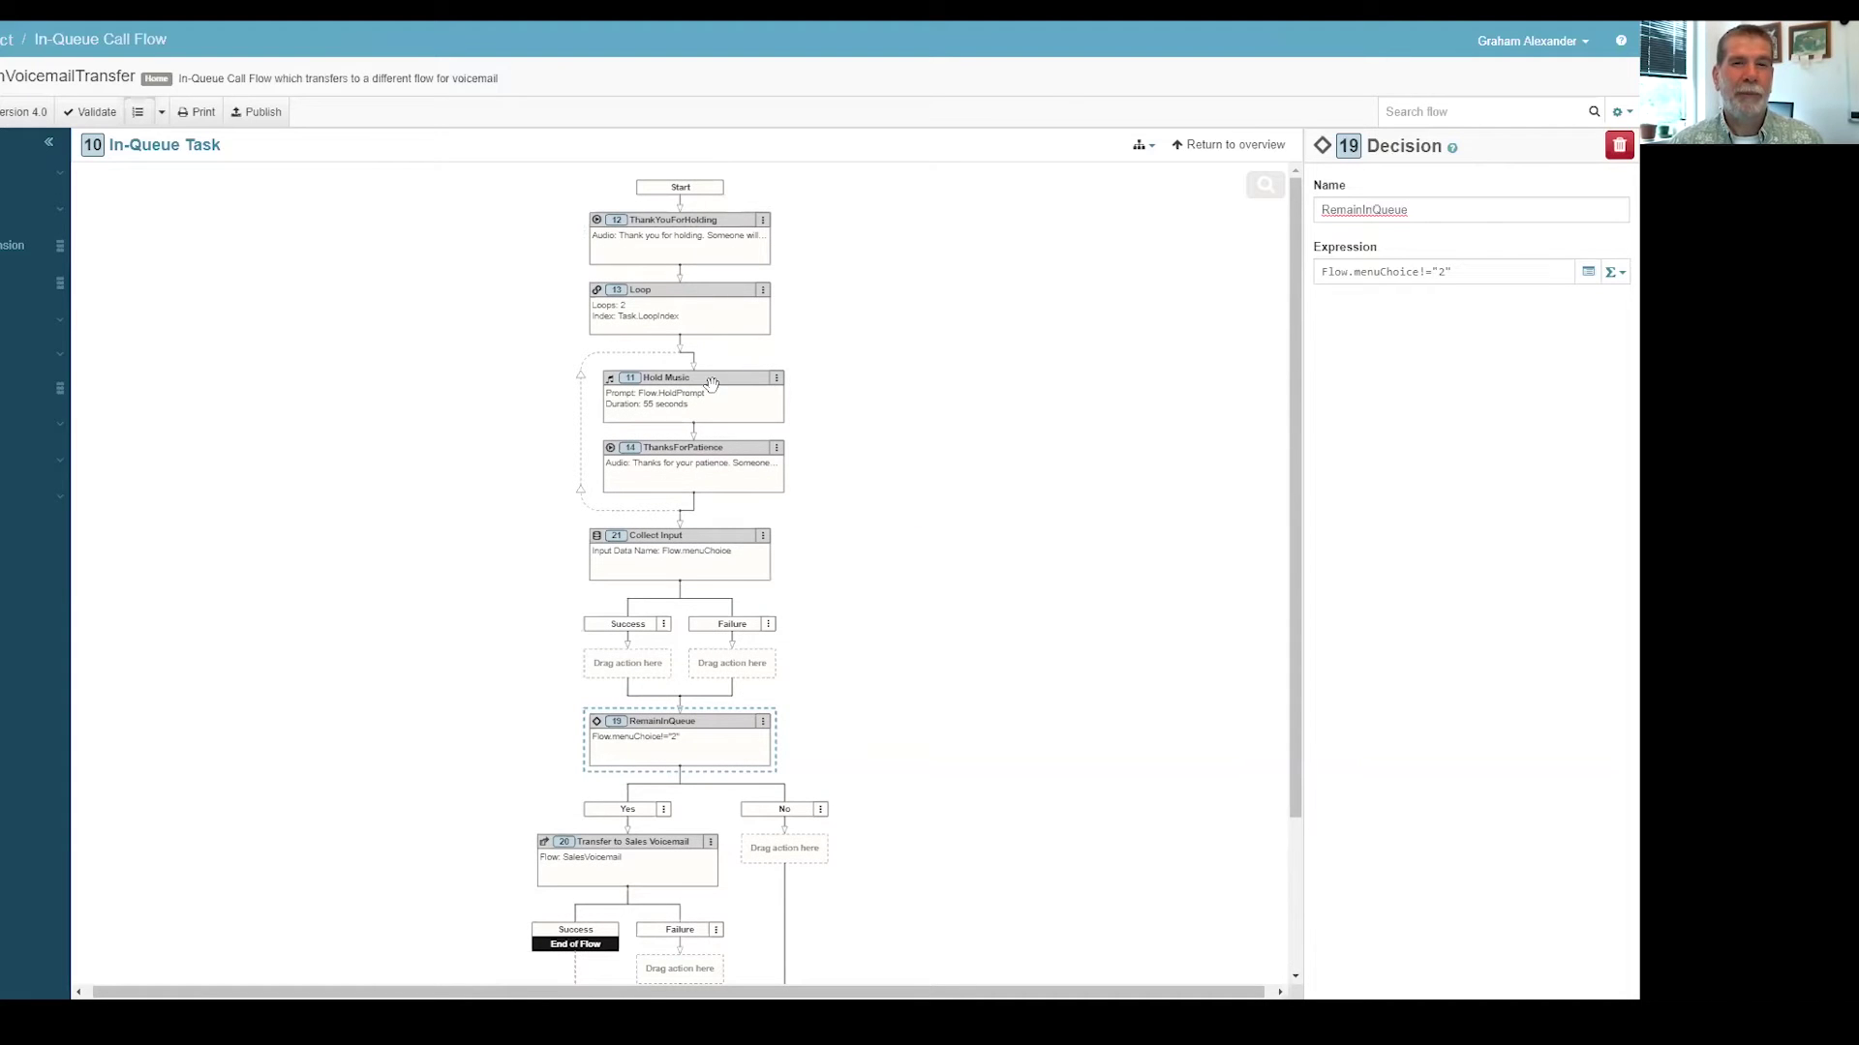
pyautogui.click(683, 571)
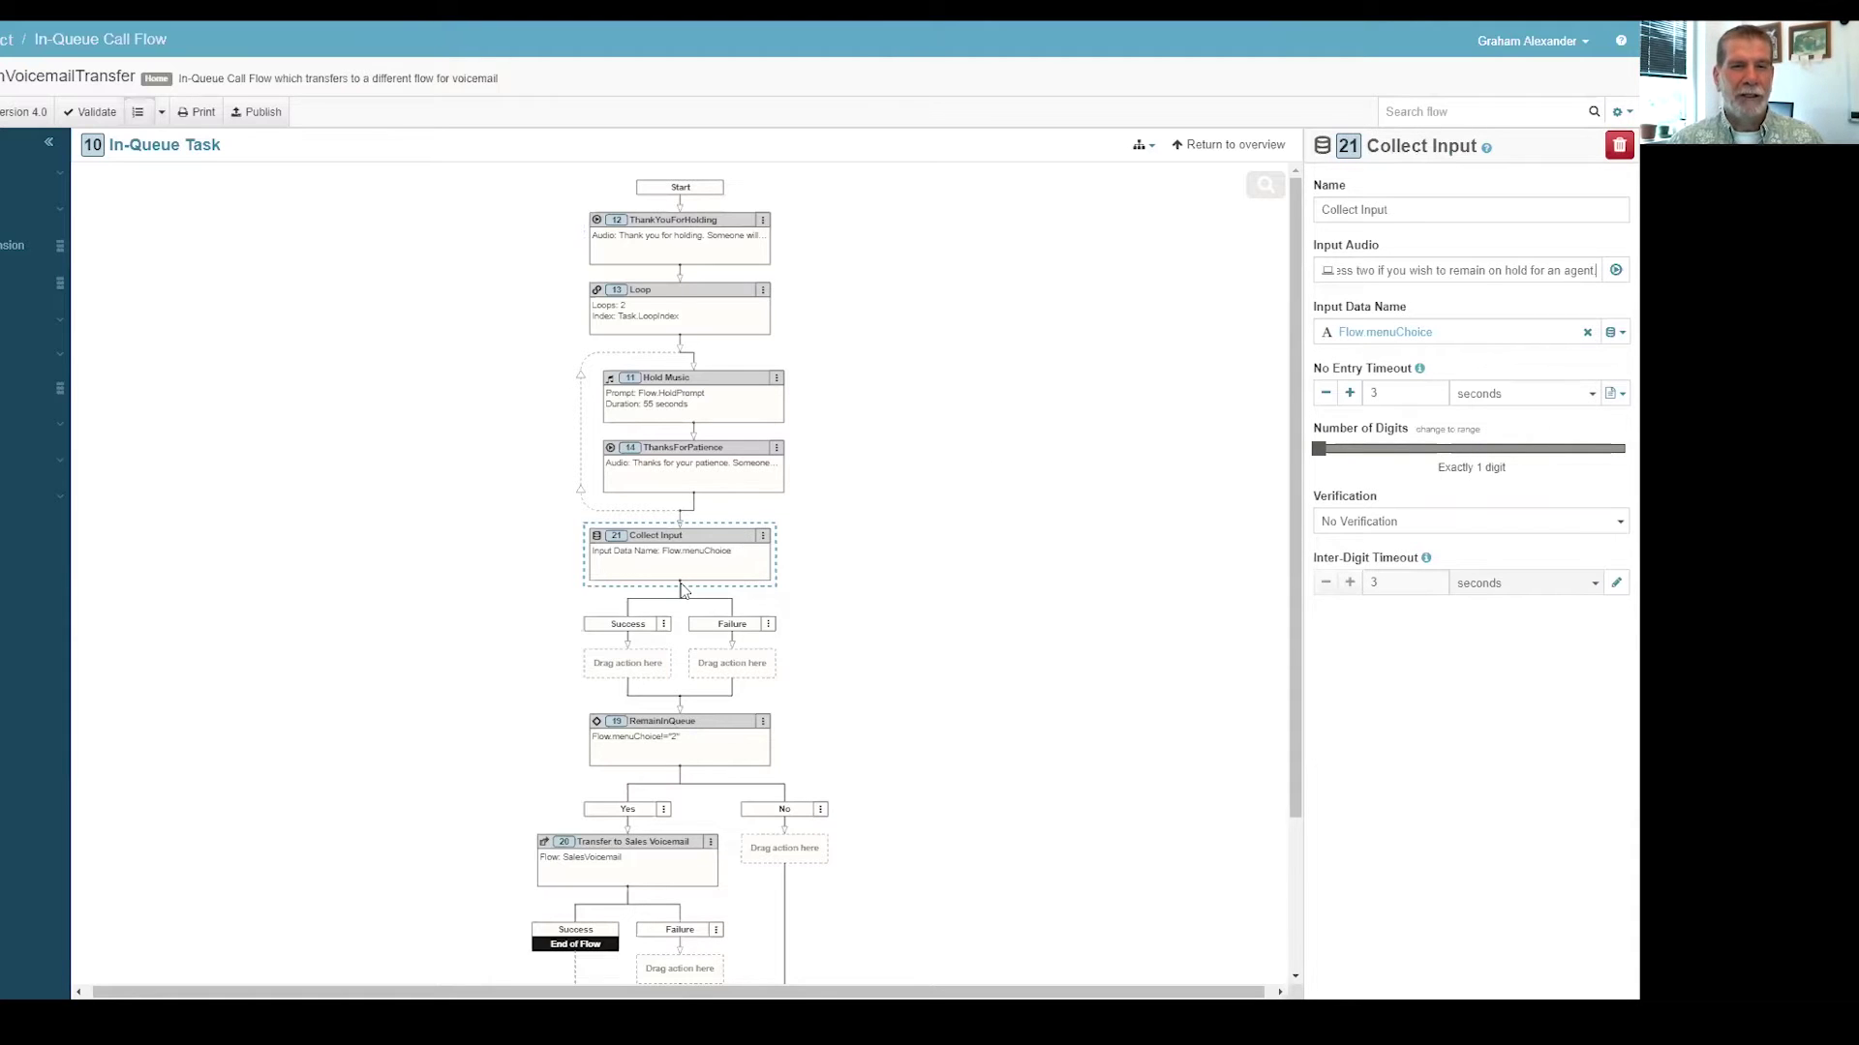
# Step: Scroll down and inspect the Transfer to Sales Voicemail step's settings
pyautogui.scroll(-2, 685, 590)
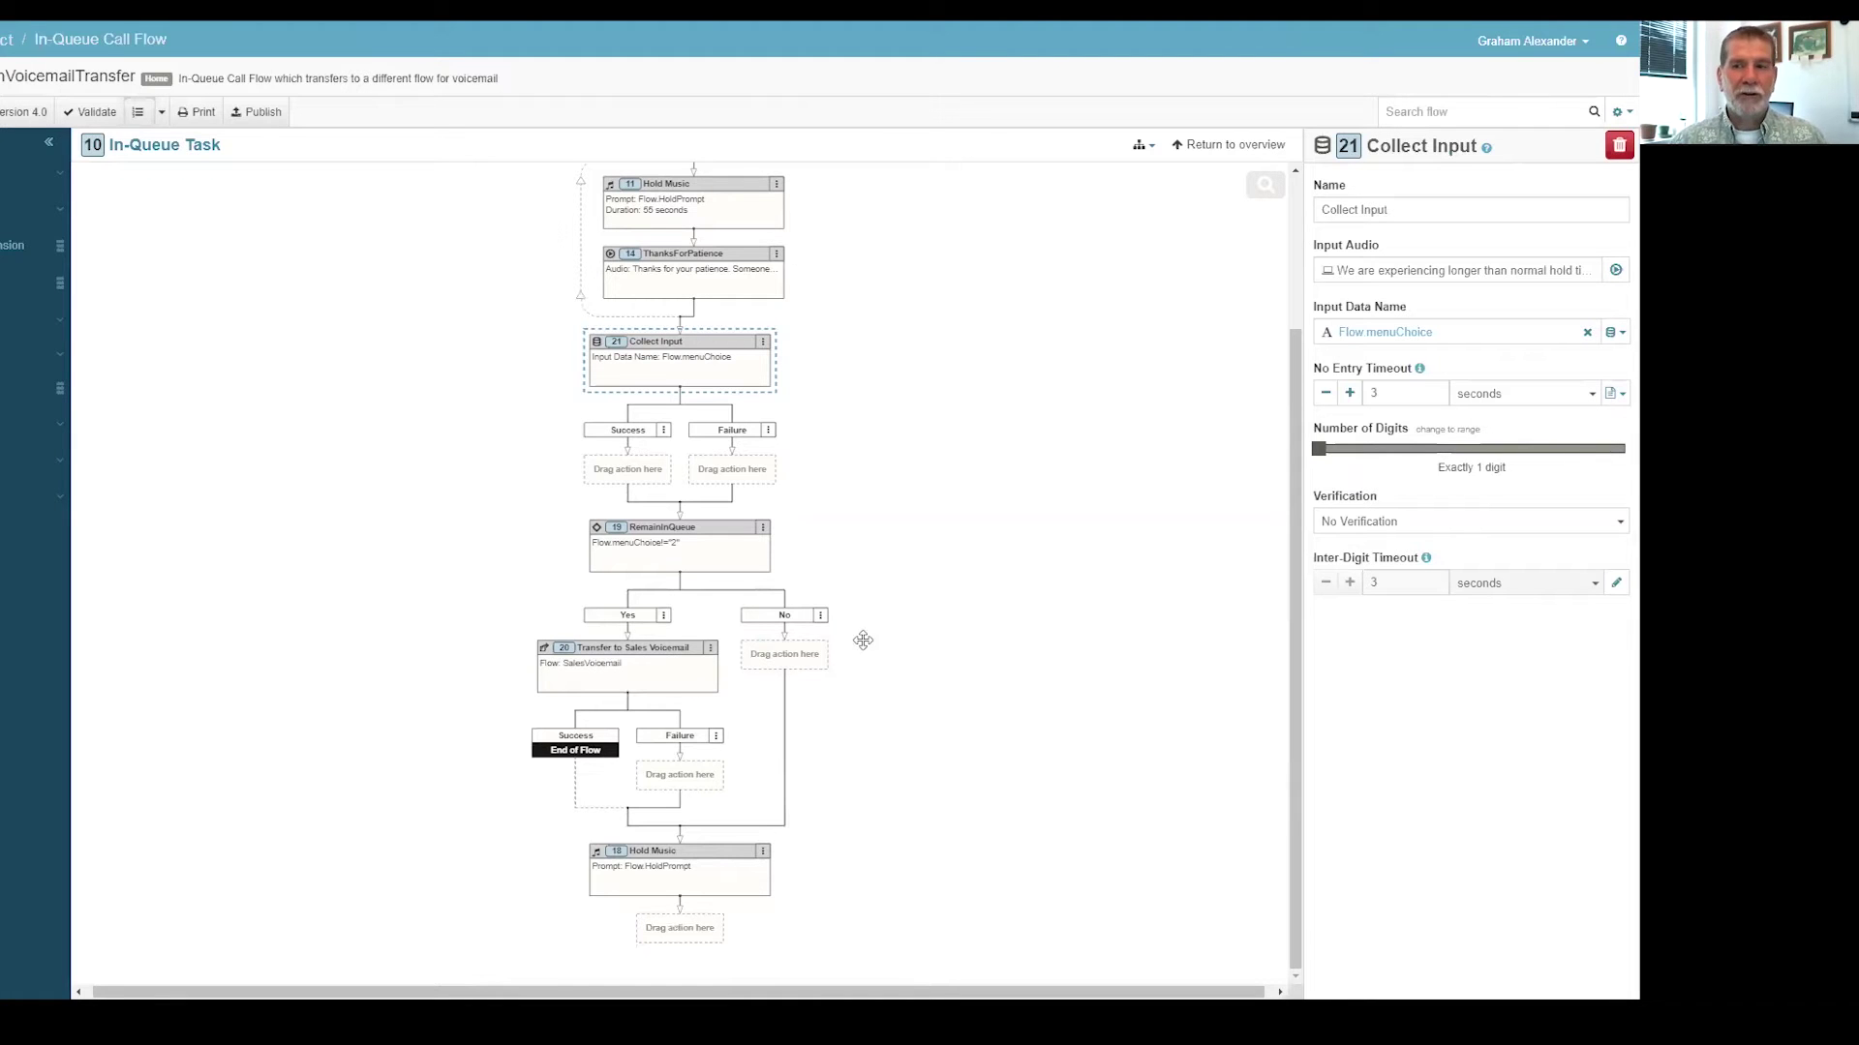
pyautogui.click(586, 664)
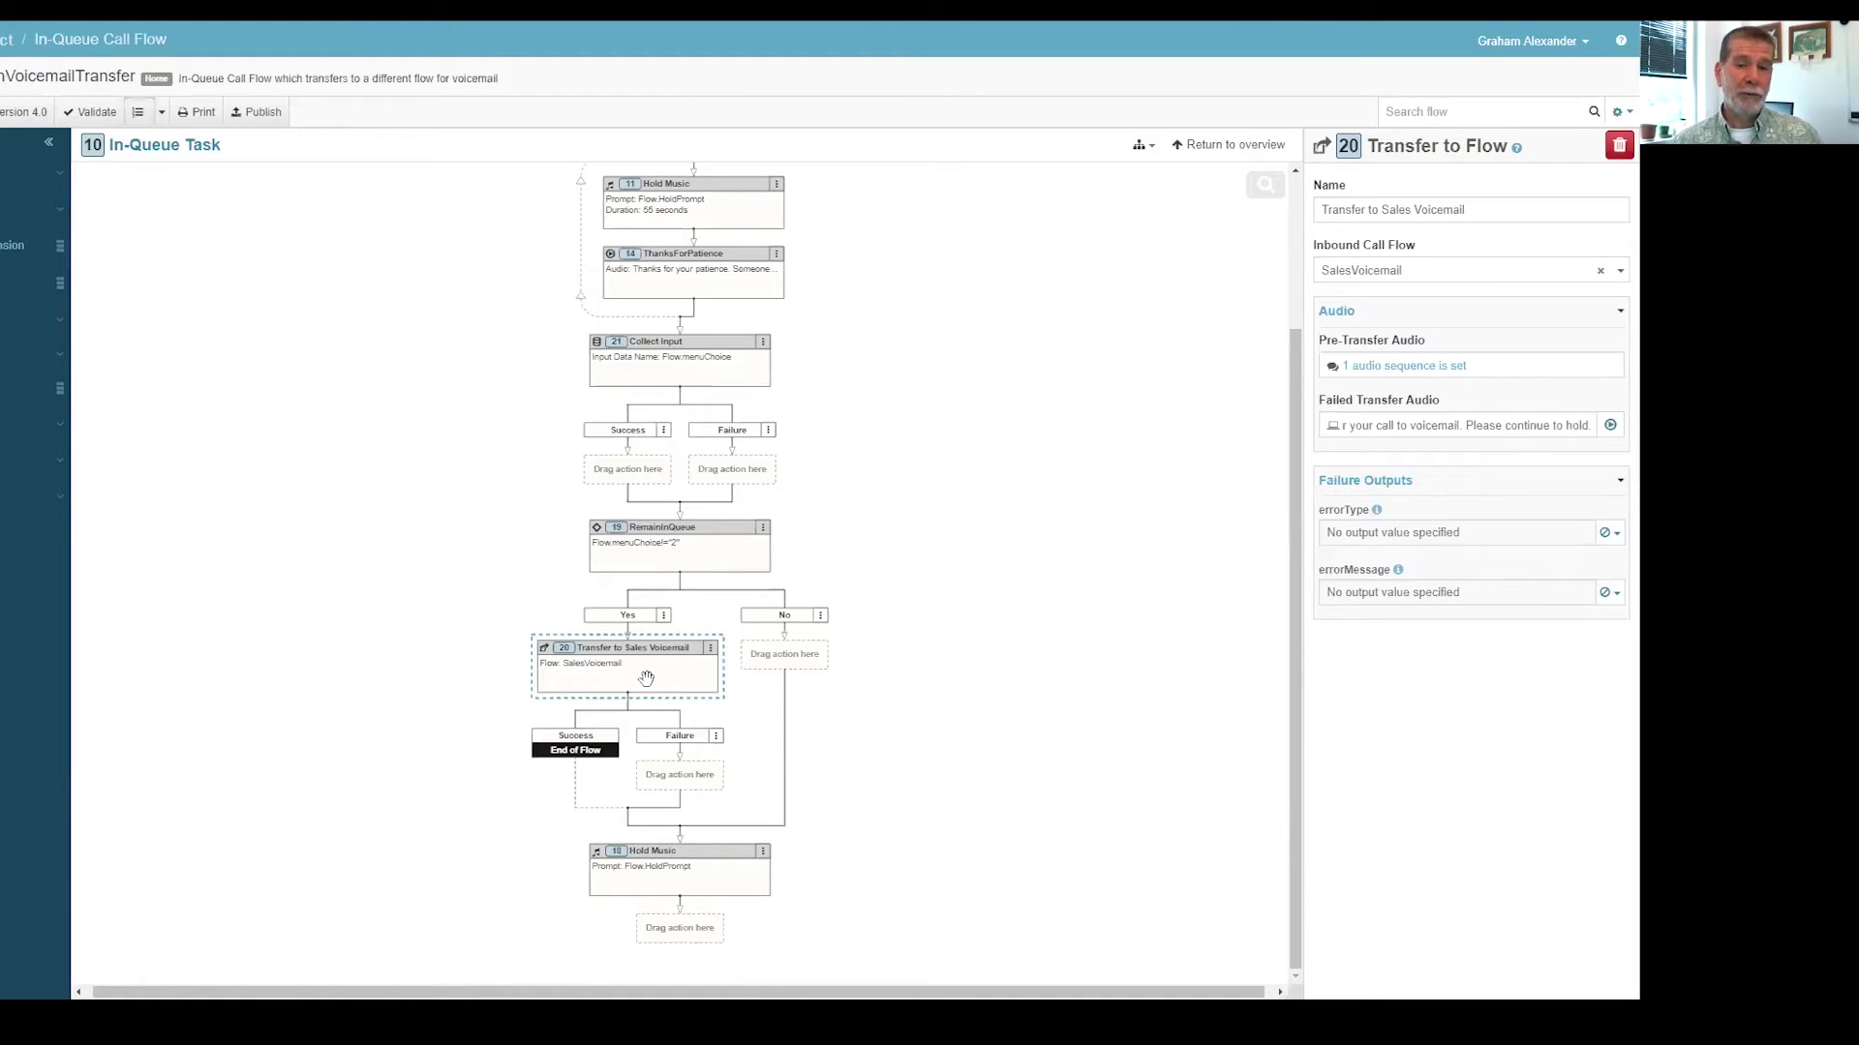
pyautogui.write('.')
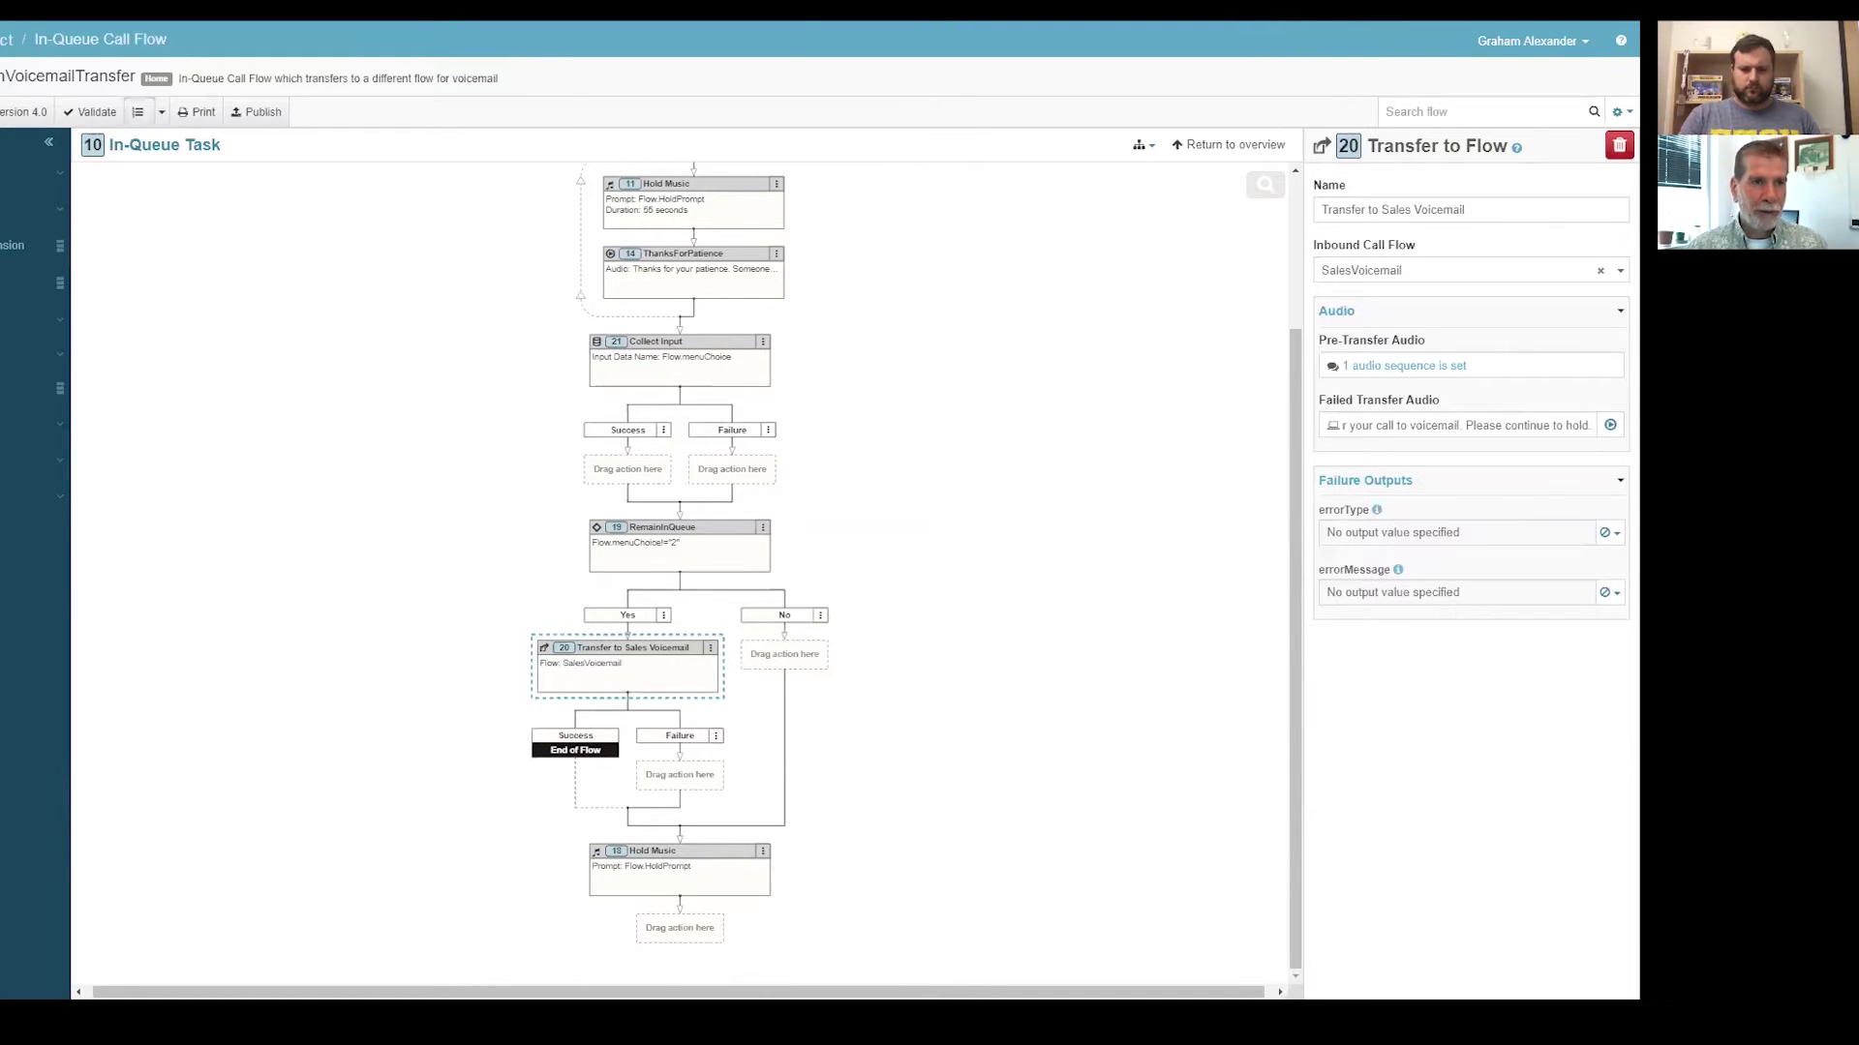
# Step: View the flow's name and description details, then dismiss them
pyautogui.scroll(2, 173, 183)
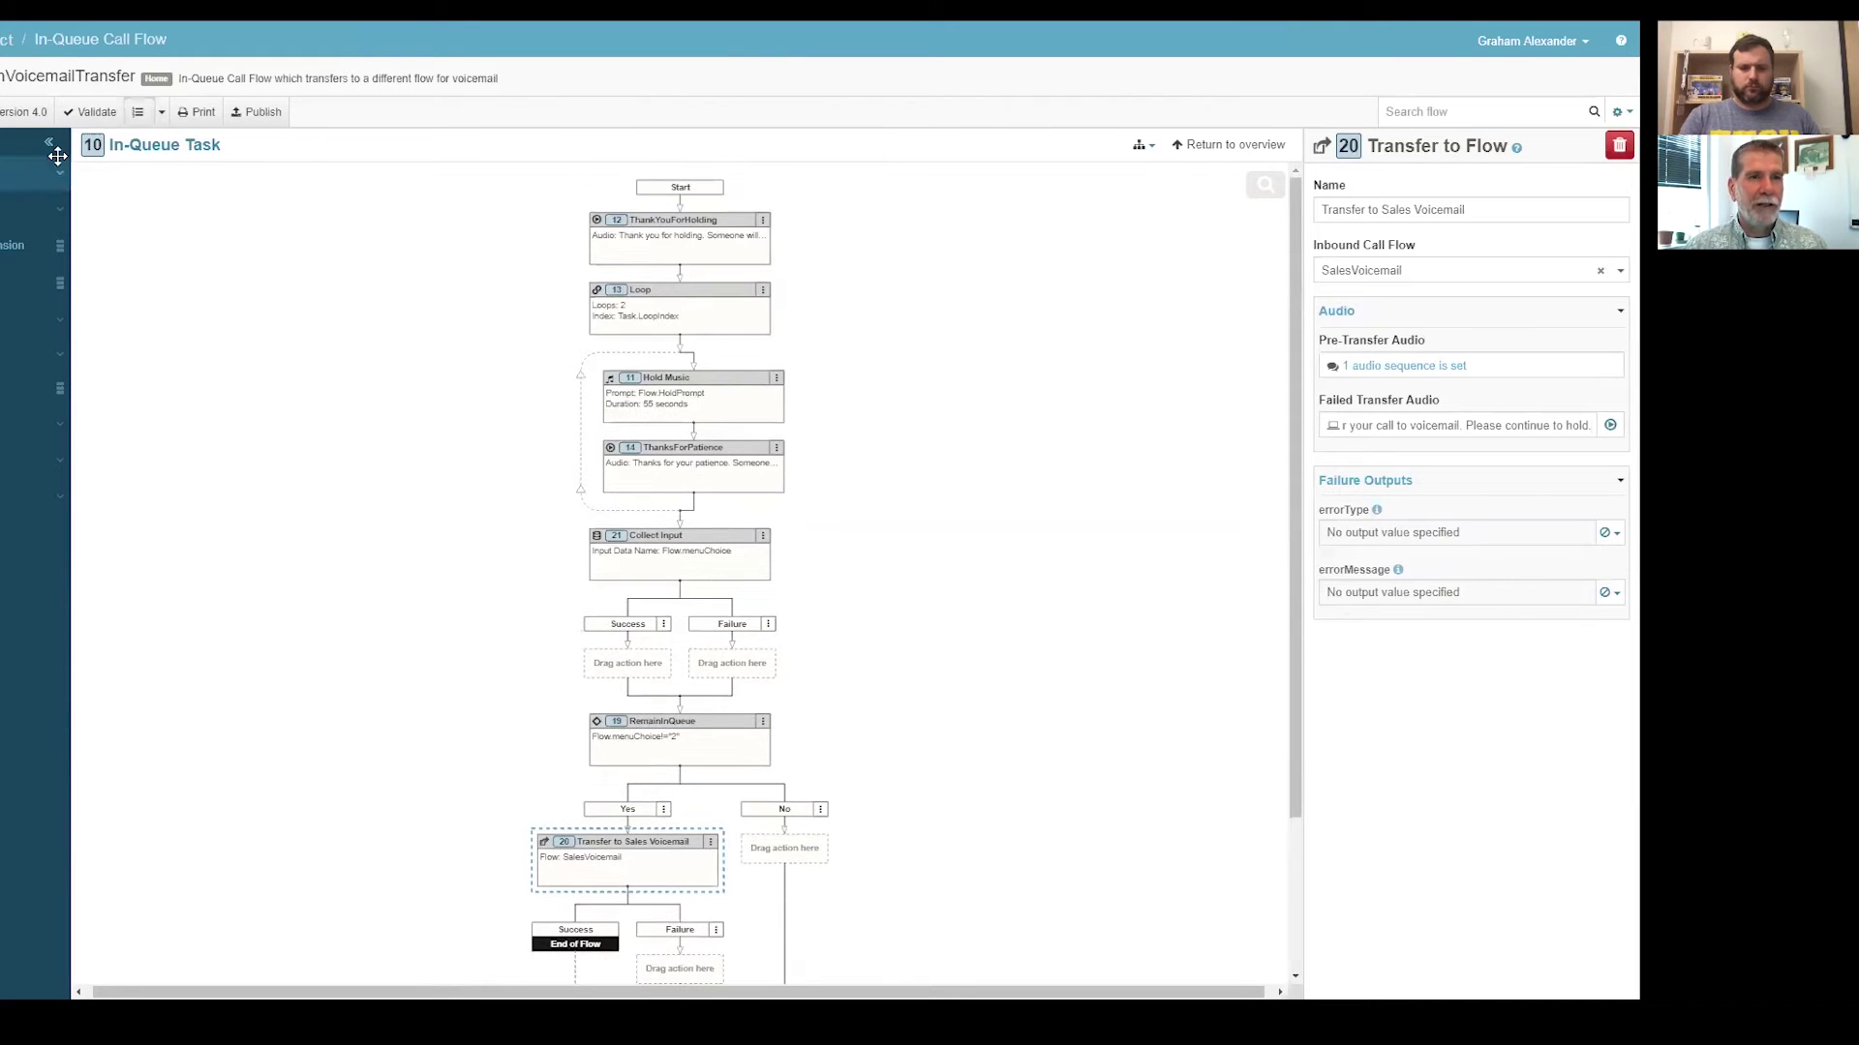
pyautogui.click(48, 77)
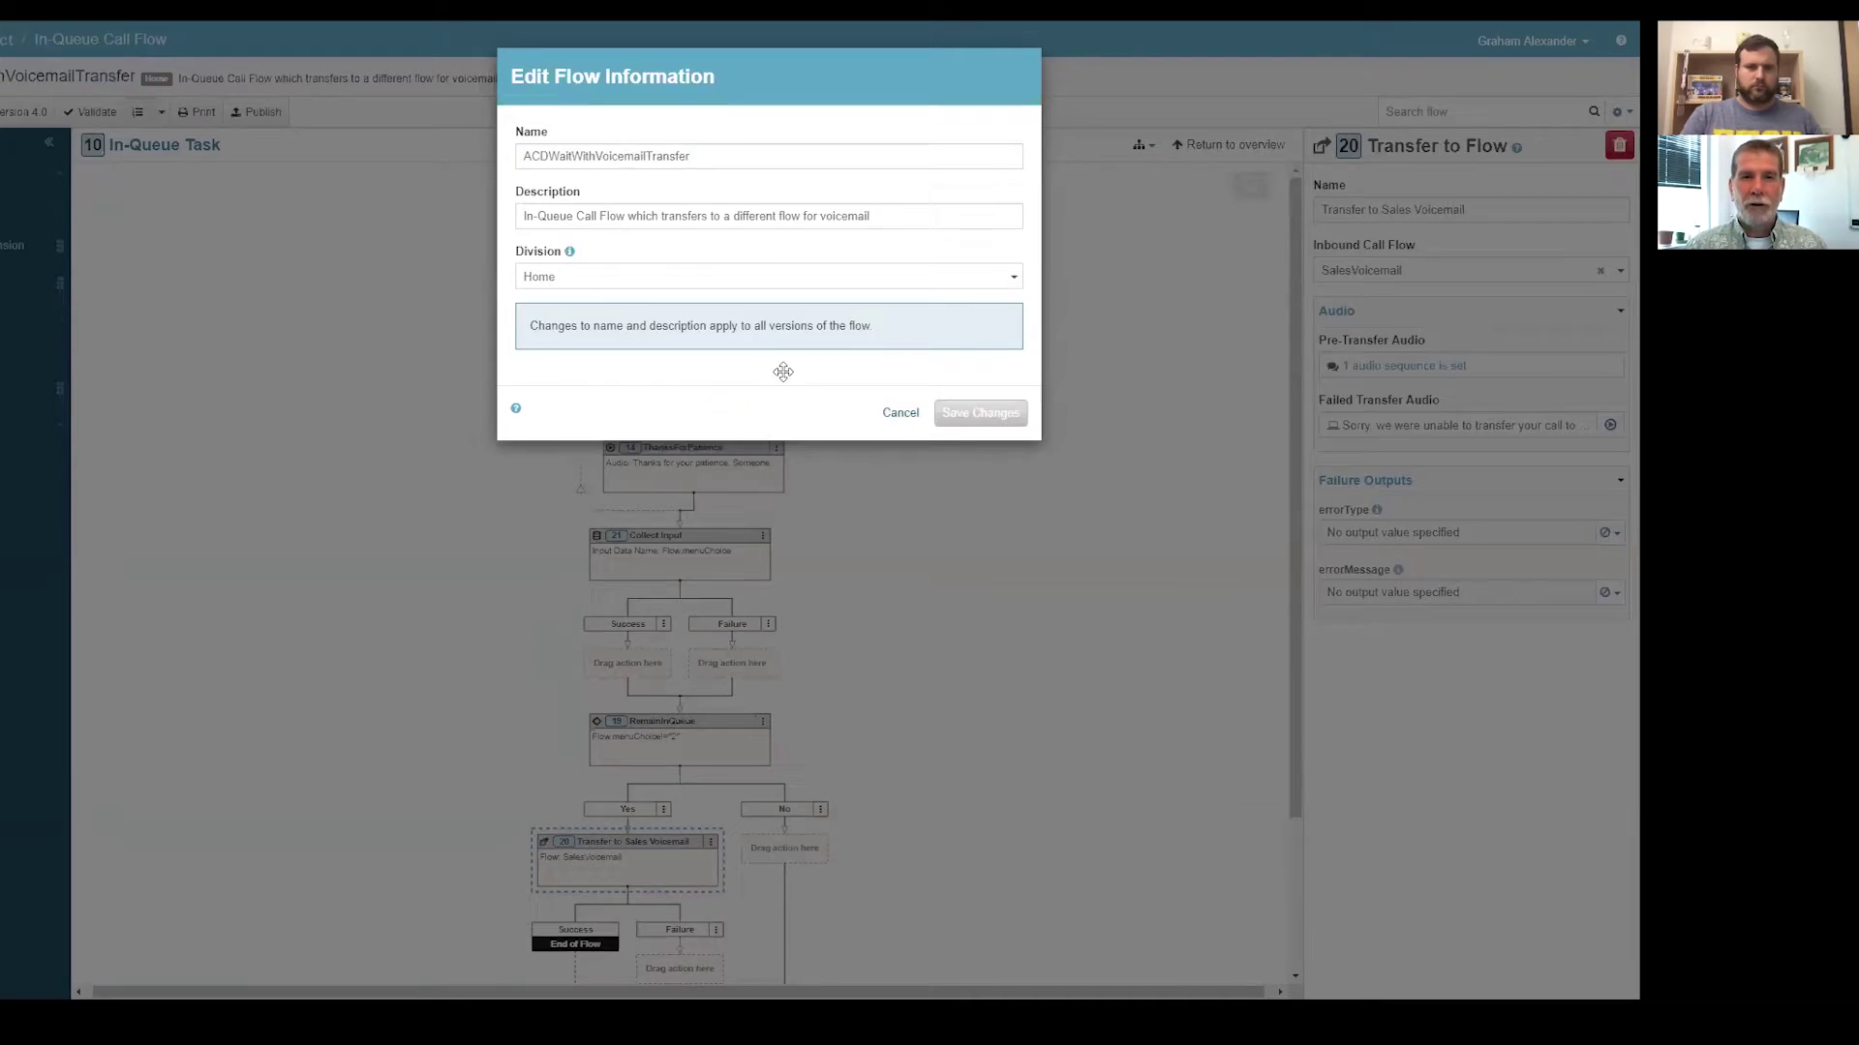
pyautogui.press('Escape')
# Step: Filter the flows list to Inbound Call flows and open SalesVoicemail
pyautogui.click(12, 39)
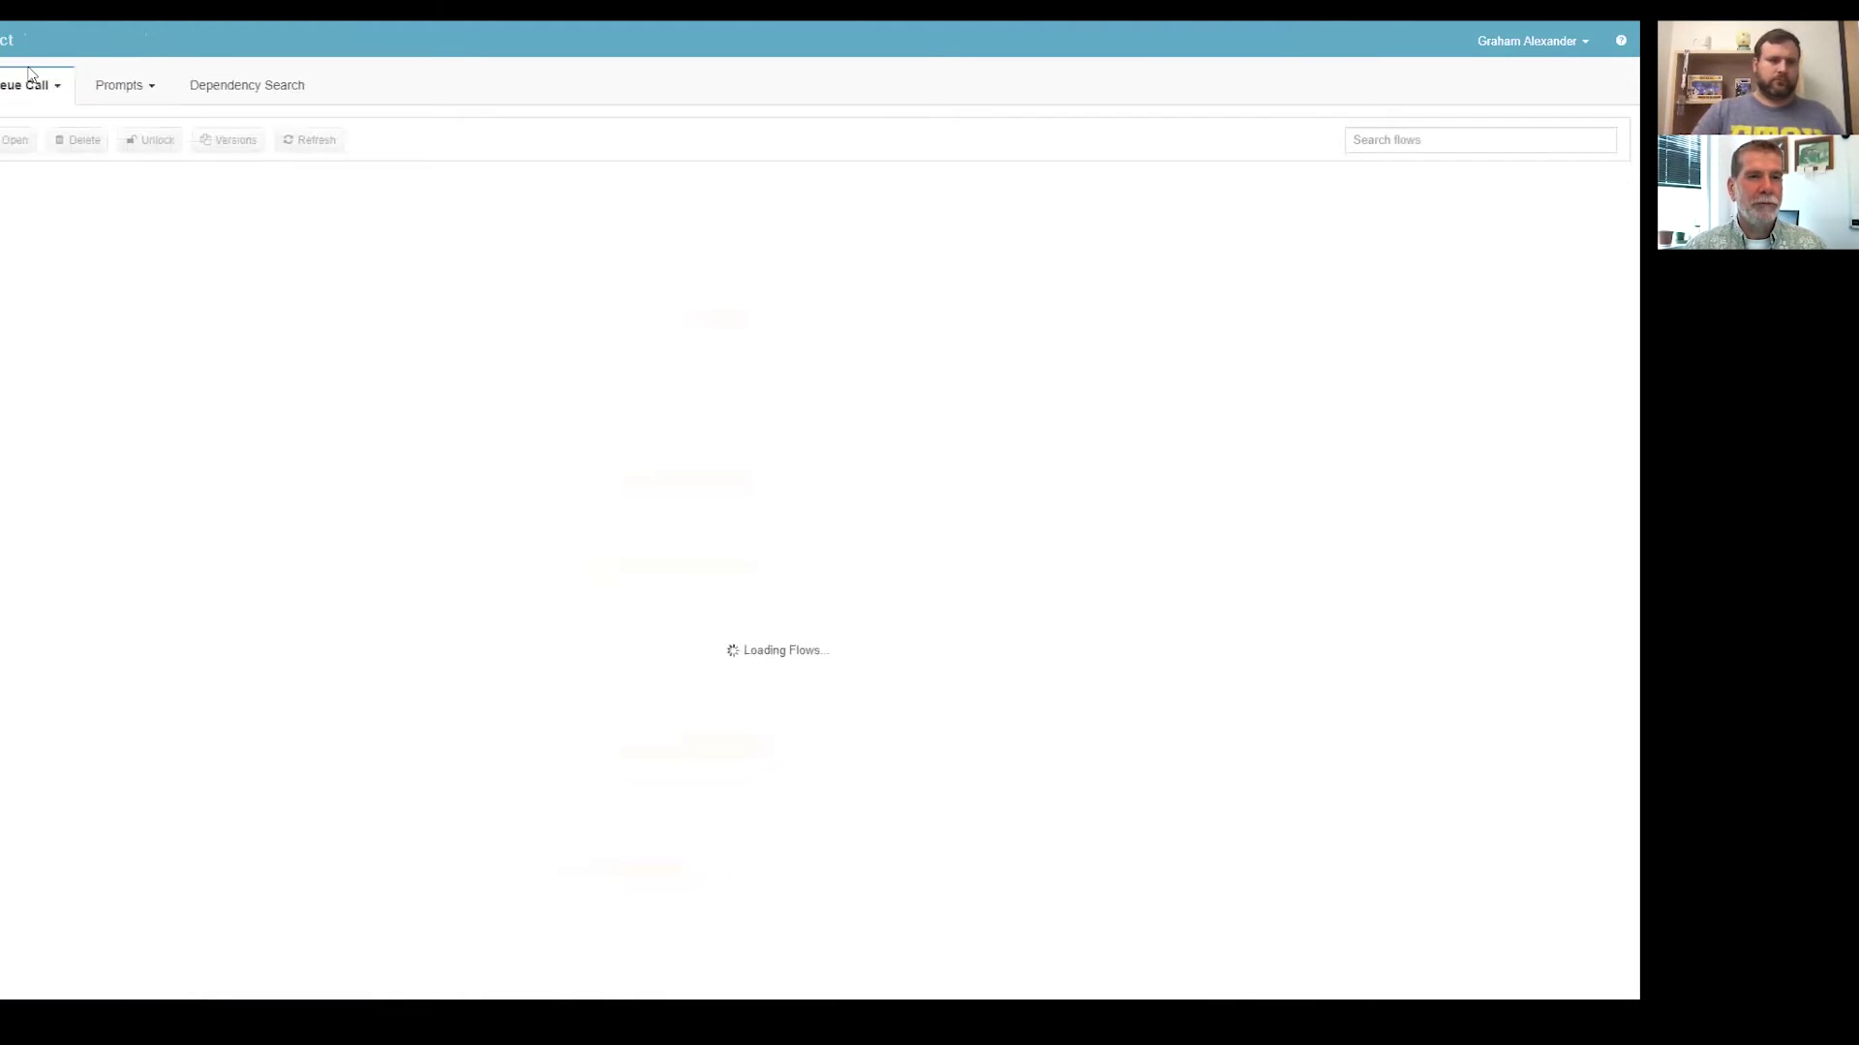
pyautogui.click(29, 75)
pyautogui.click(29, 120)
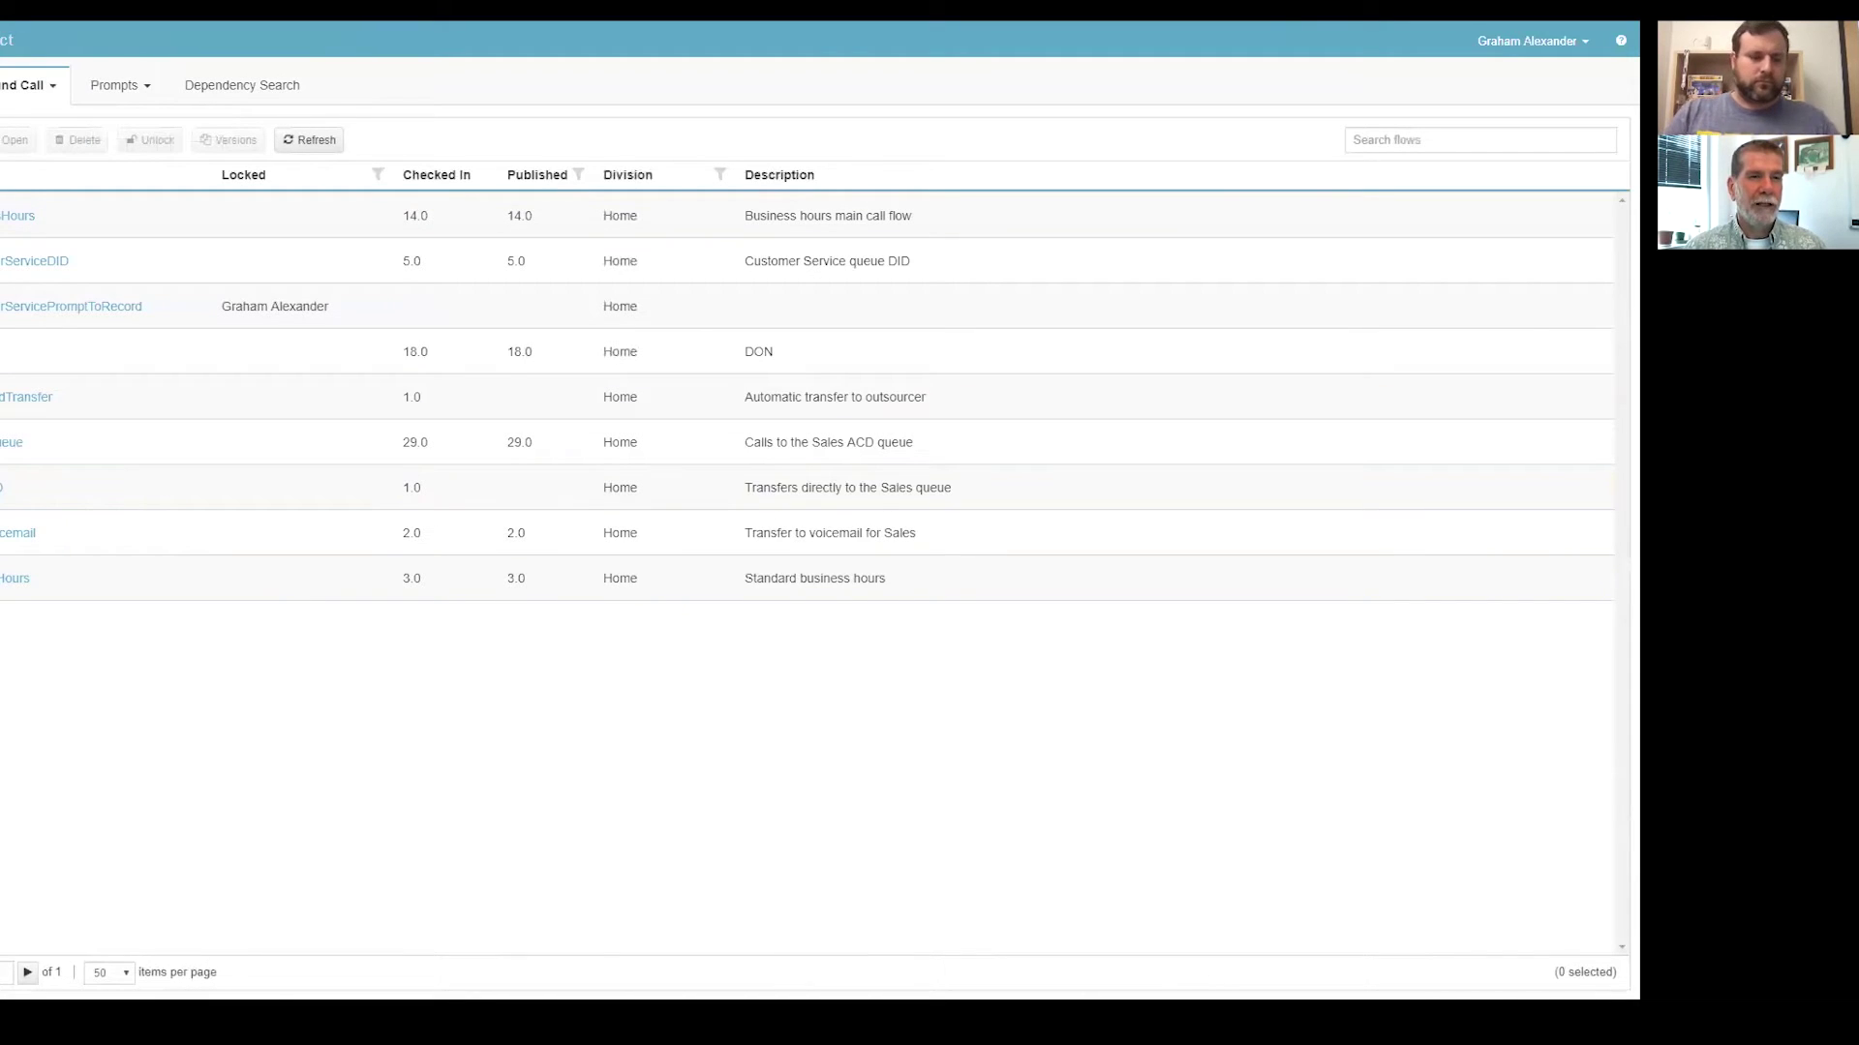
pyautogui.click(20, 534)
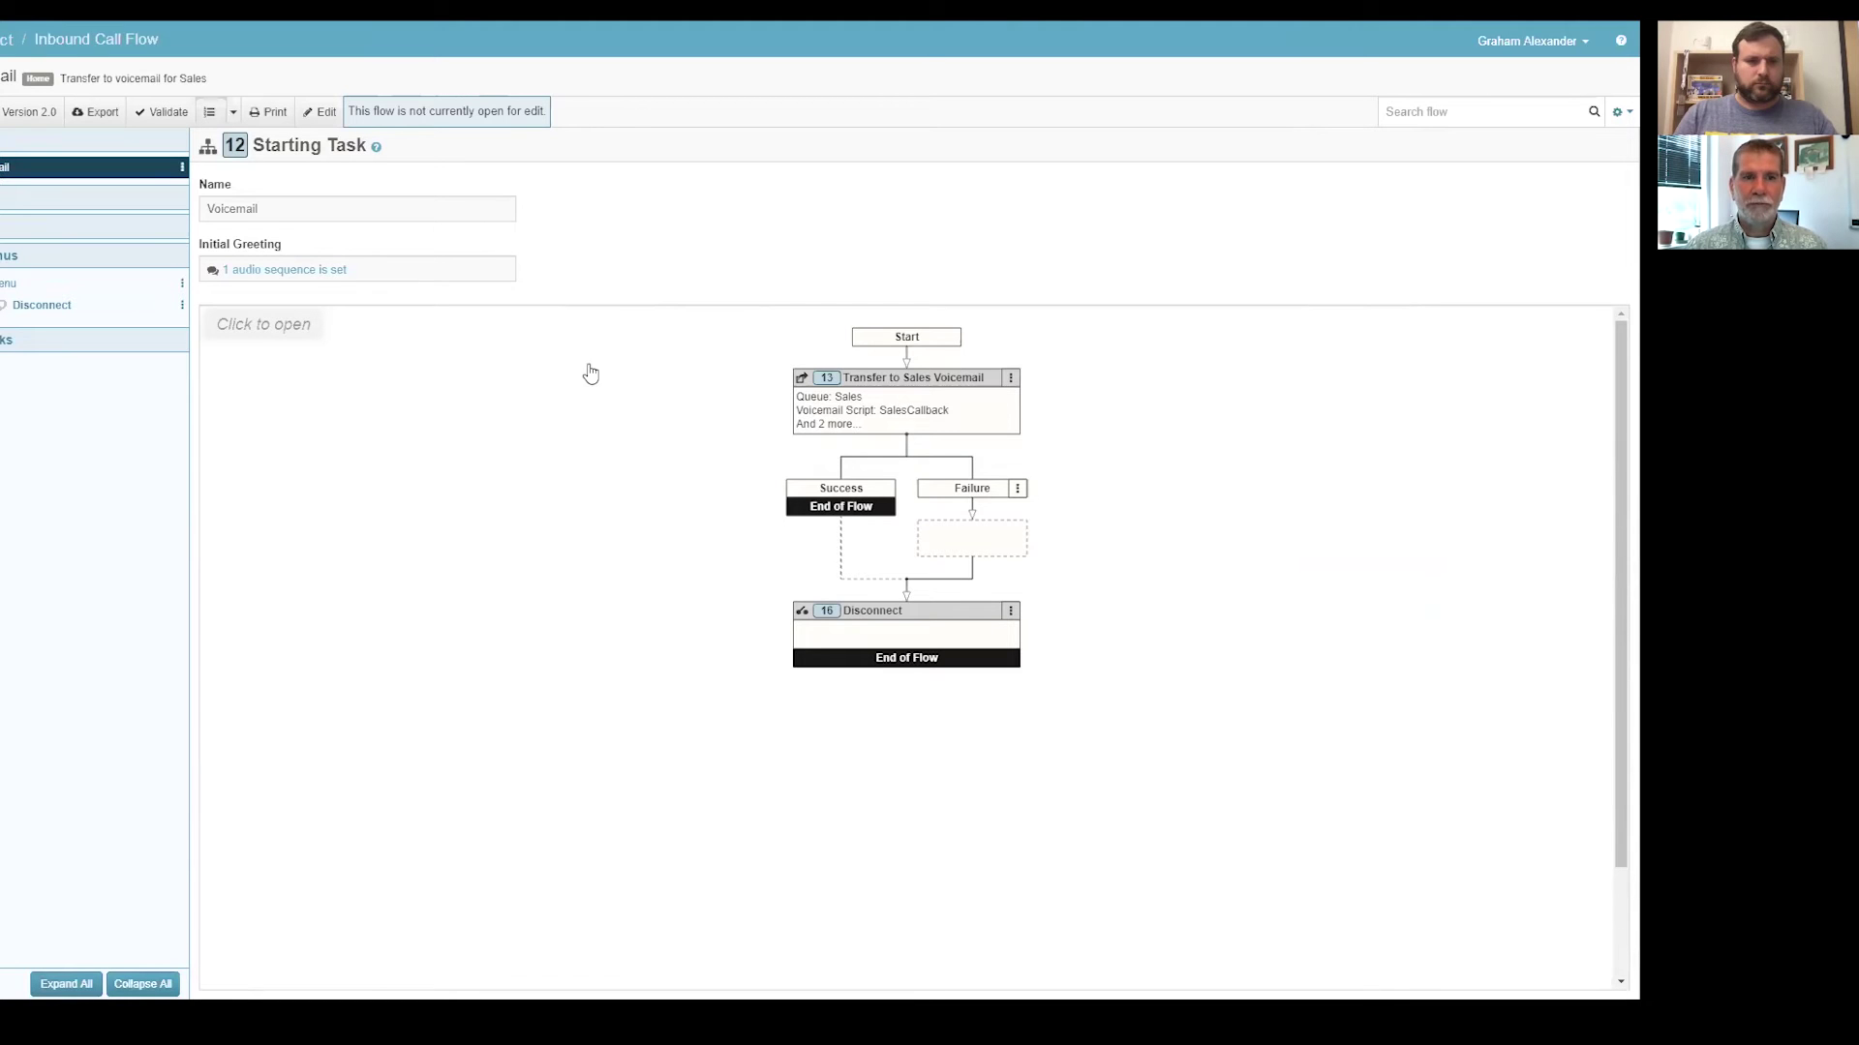
# Step: Check the Initial Greeting audio, then view the Transfer to Sales Voicemail action's settings
pyautogui.click(303, 268)
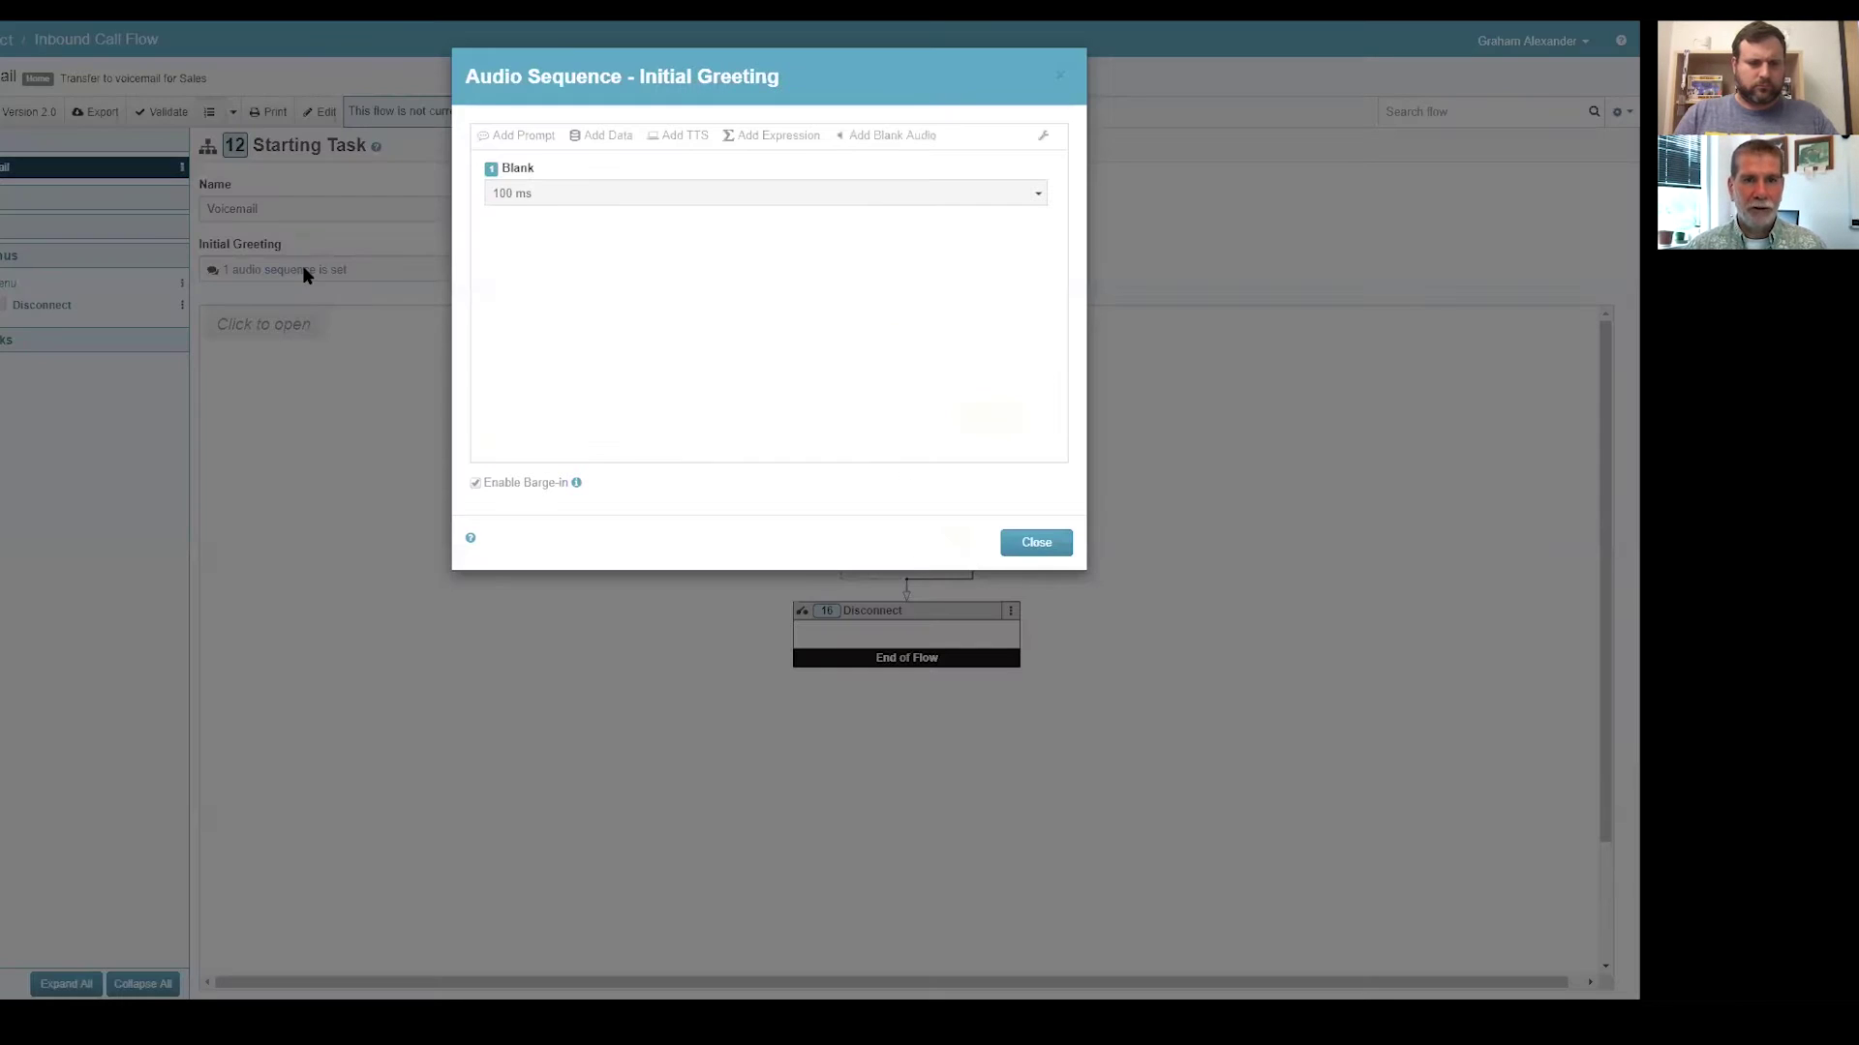
pyautogui.click(1037, 542)
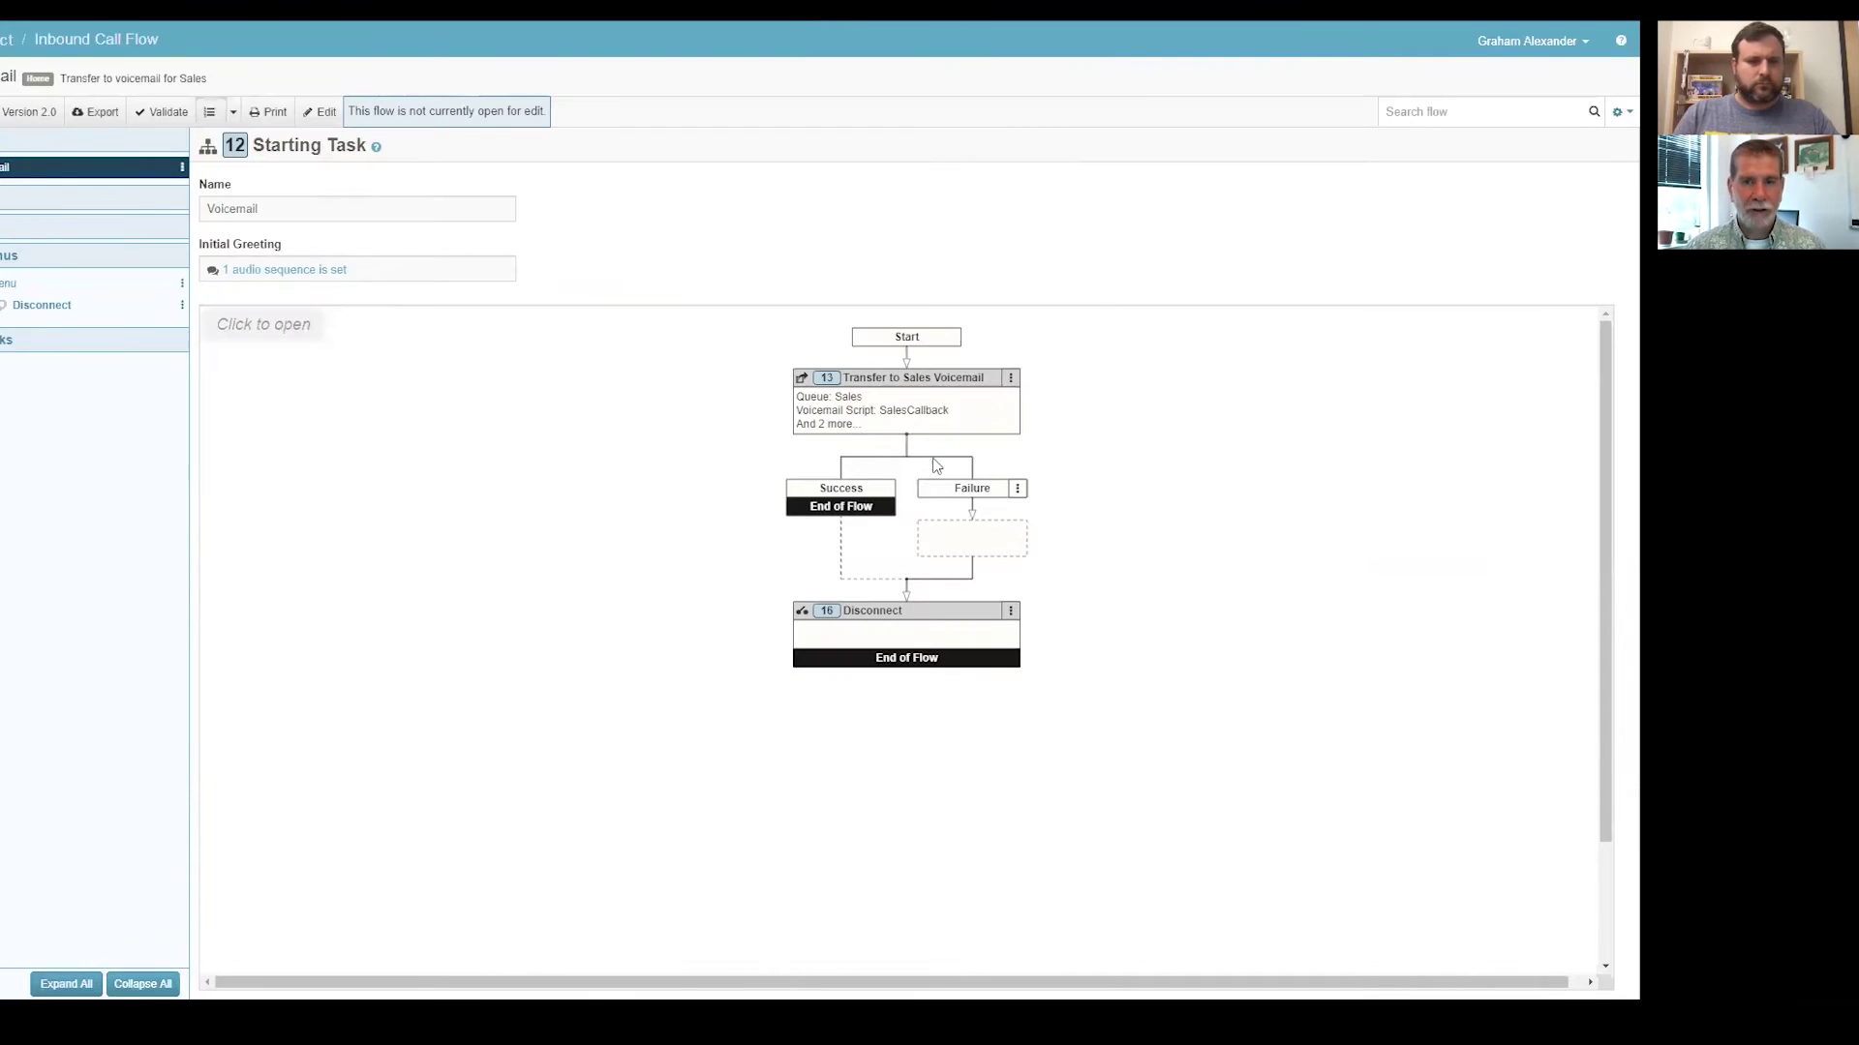
pyautogui.click(843, 399)
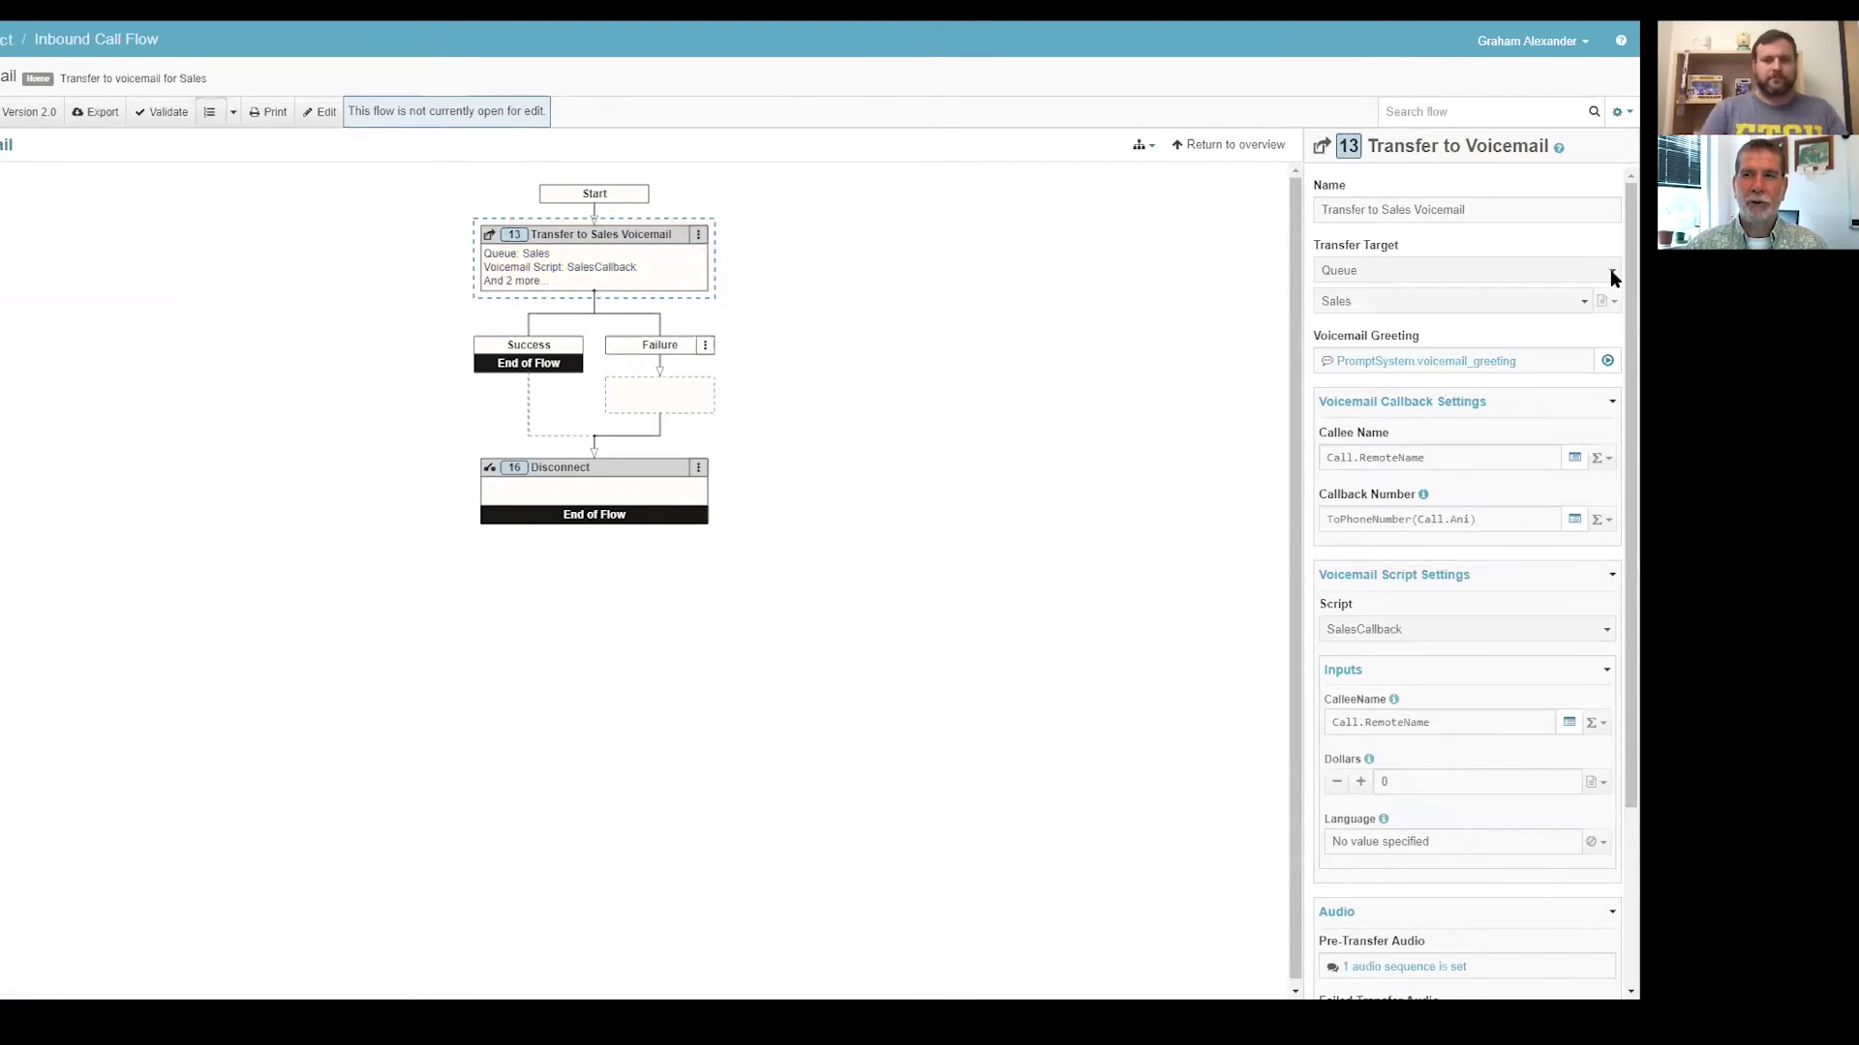
# Step: Put the flow into edit mode and keep the Transfer Target set to Queue
pyautogui.click(320, 112)
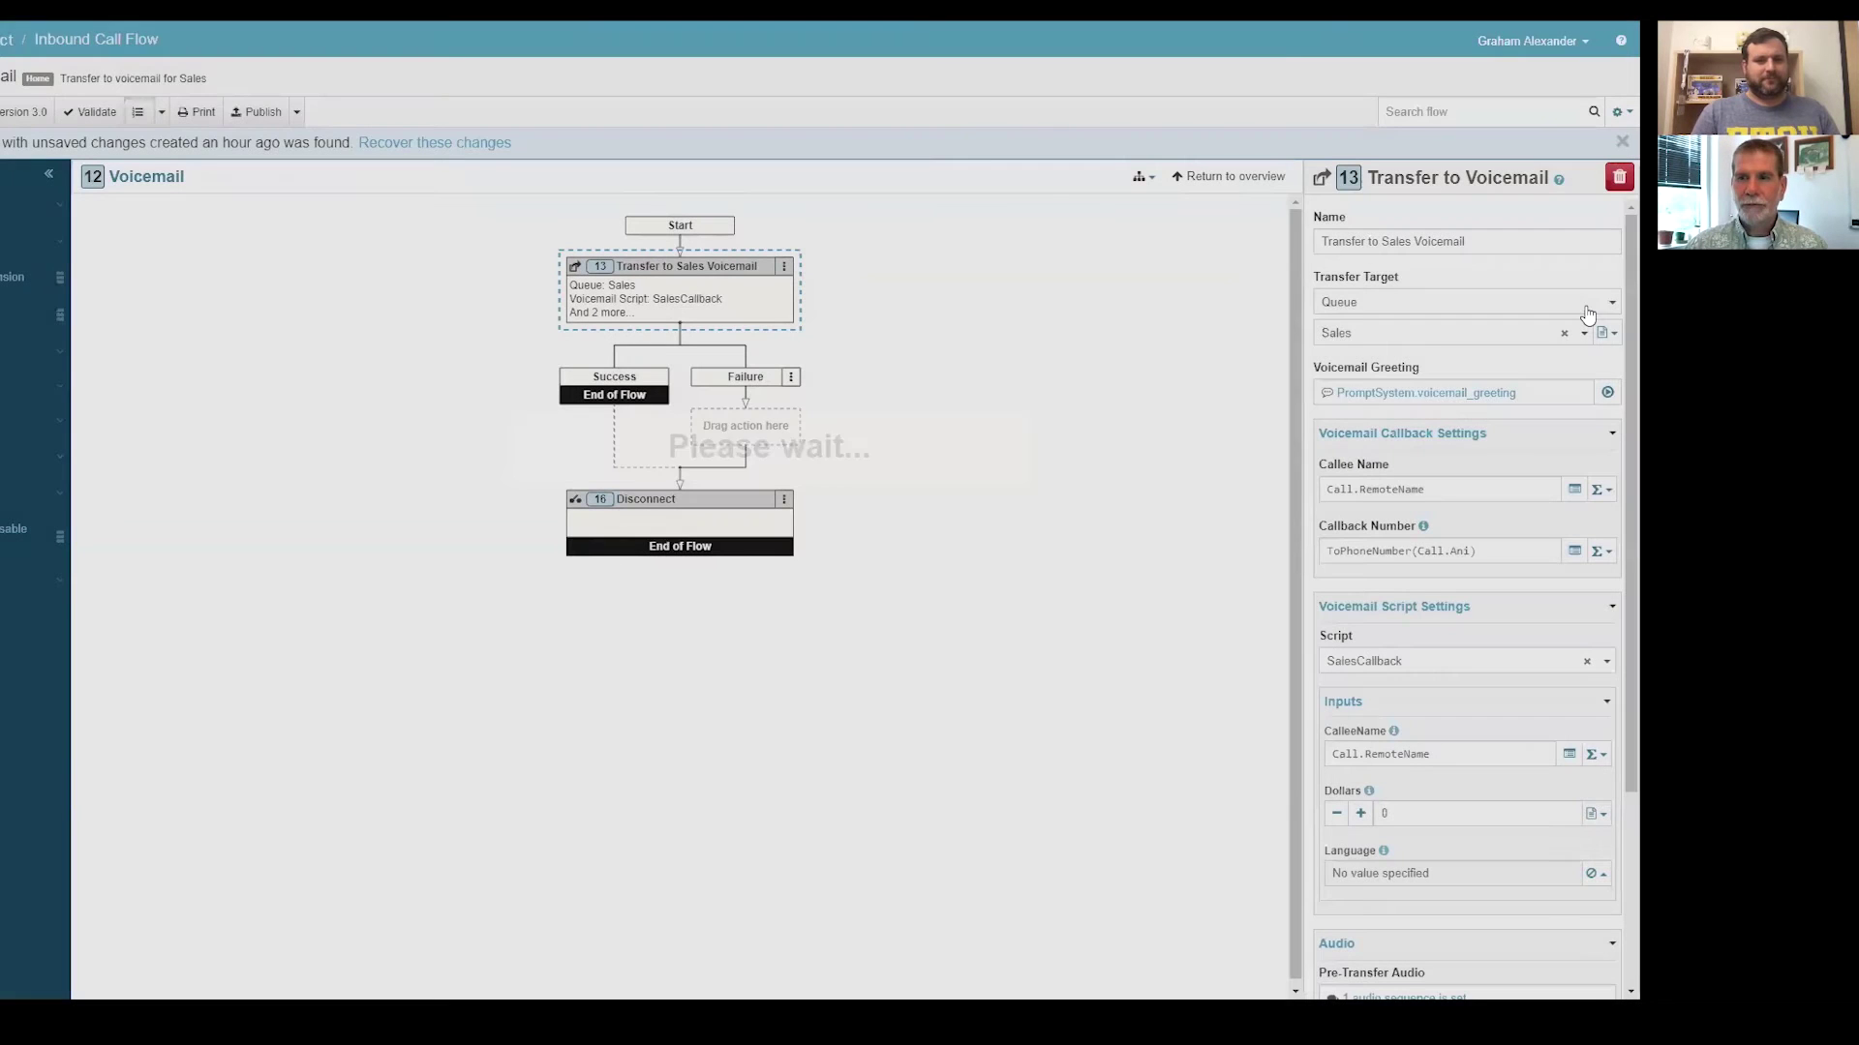
pyautogui.click(1500, 302)
pyautogui.click(1382, 351)
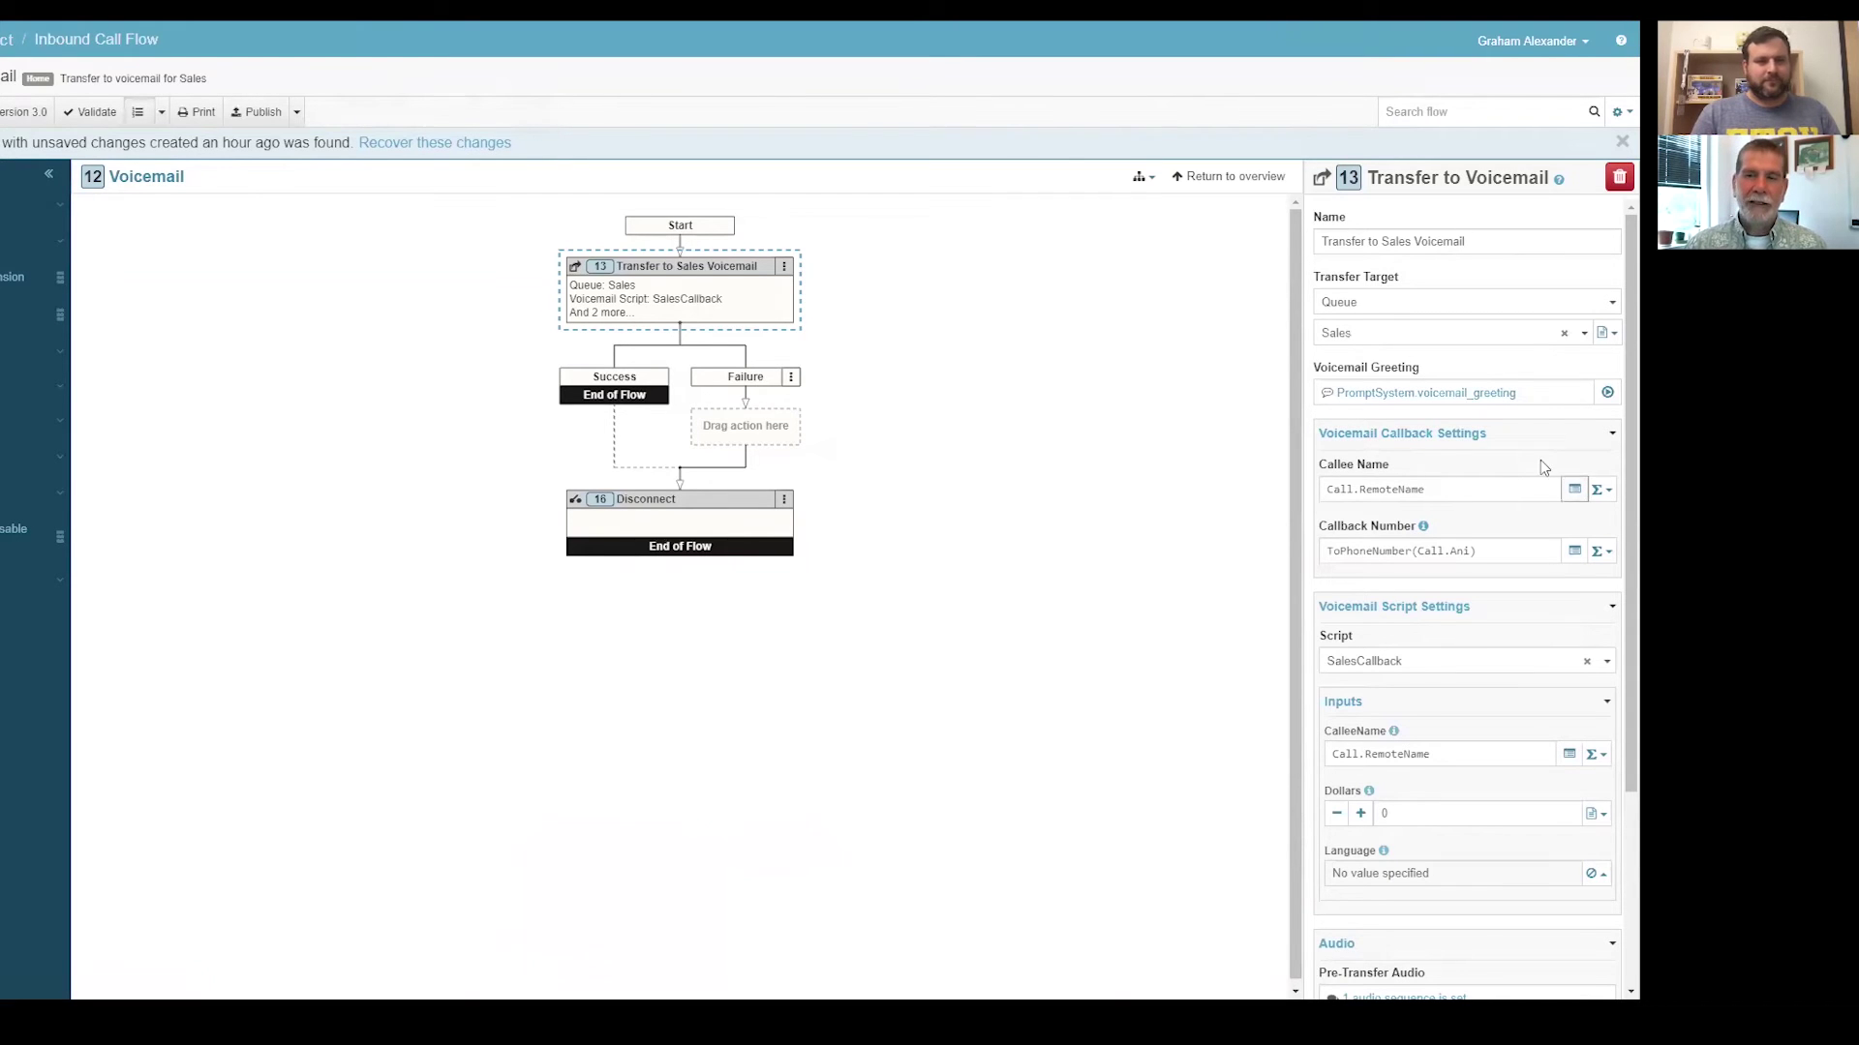
pyautogui.scroll(-2, 1427, 448)
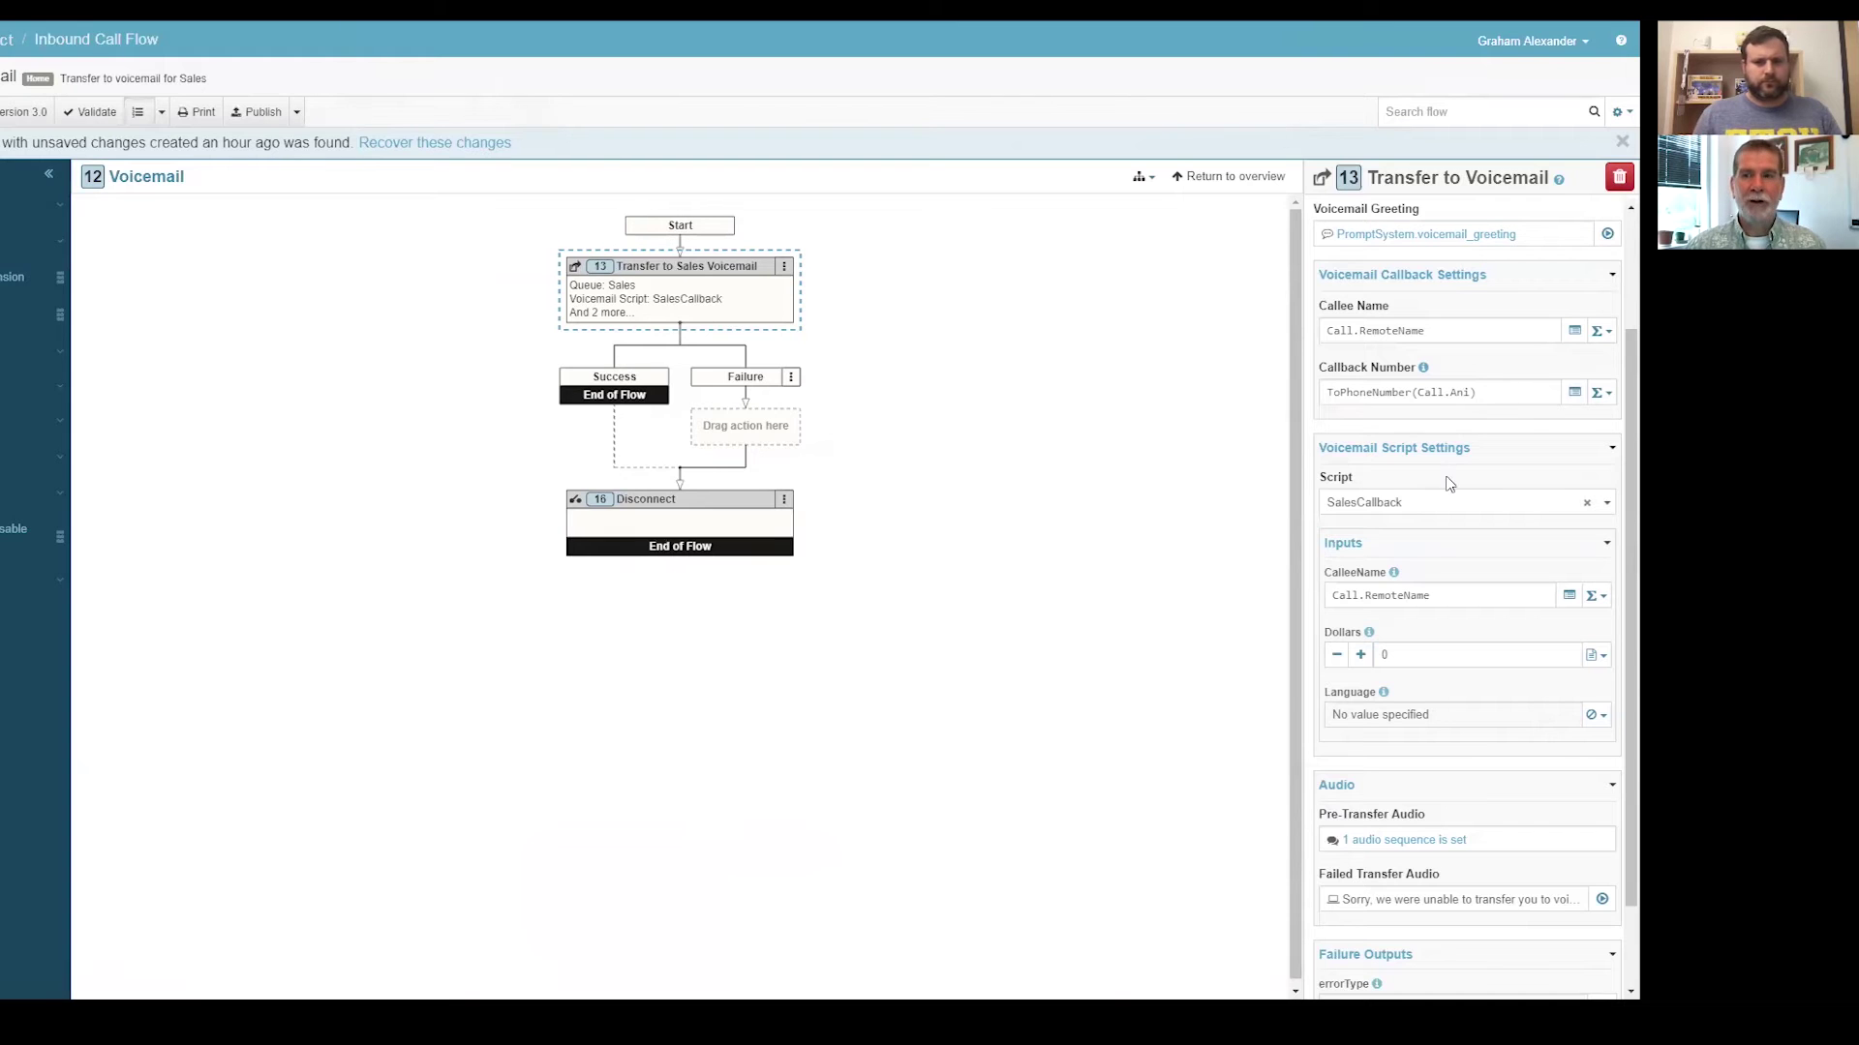
pyautogui.scroll(-2, 1443, 476)
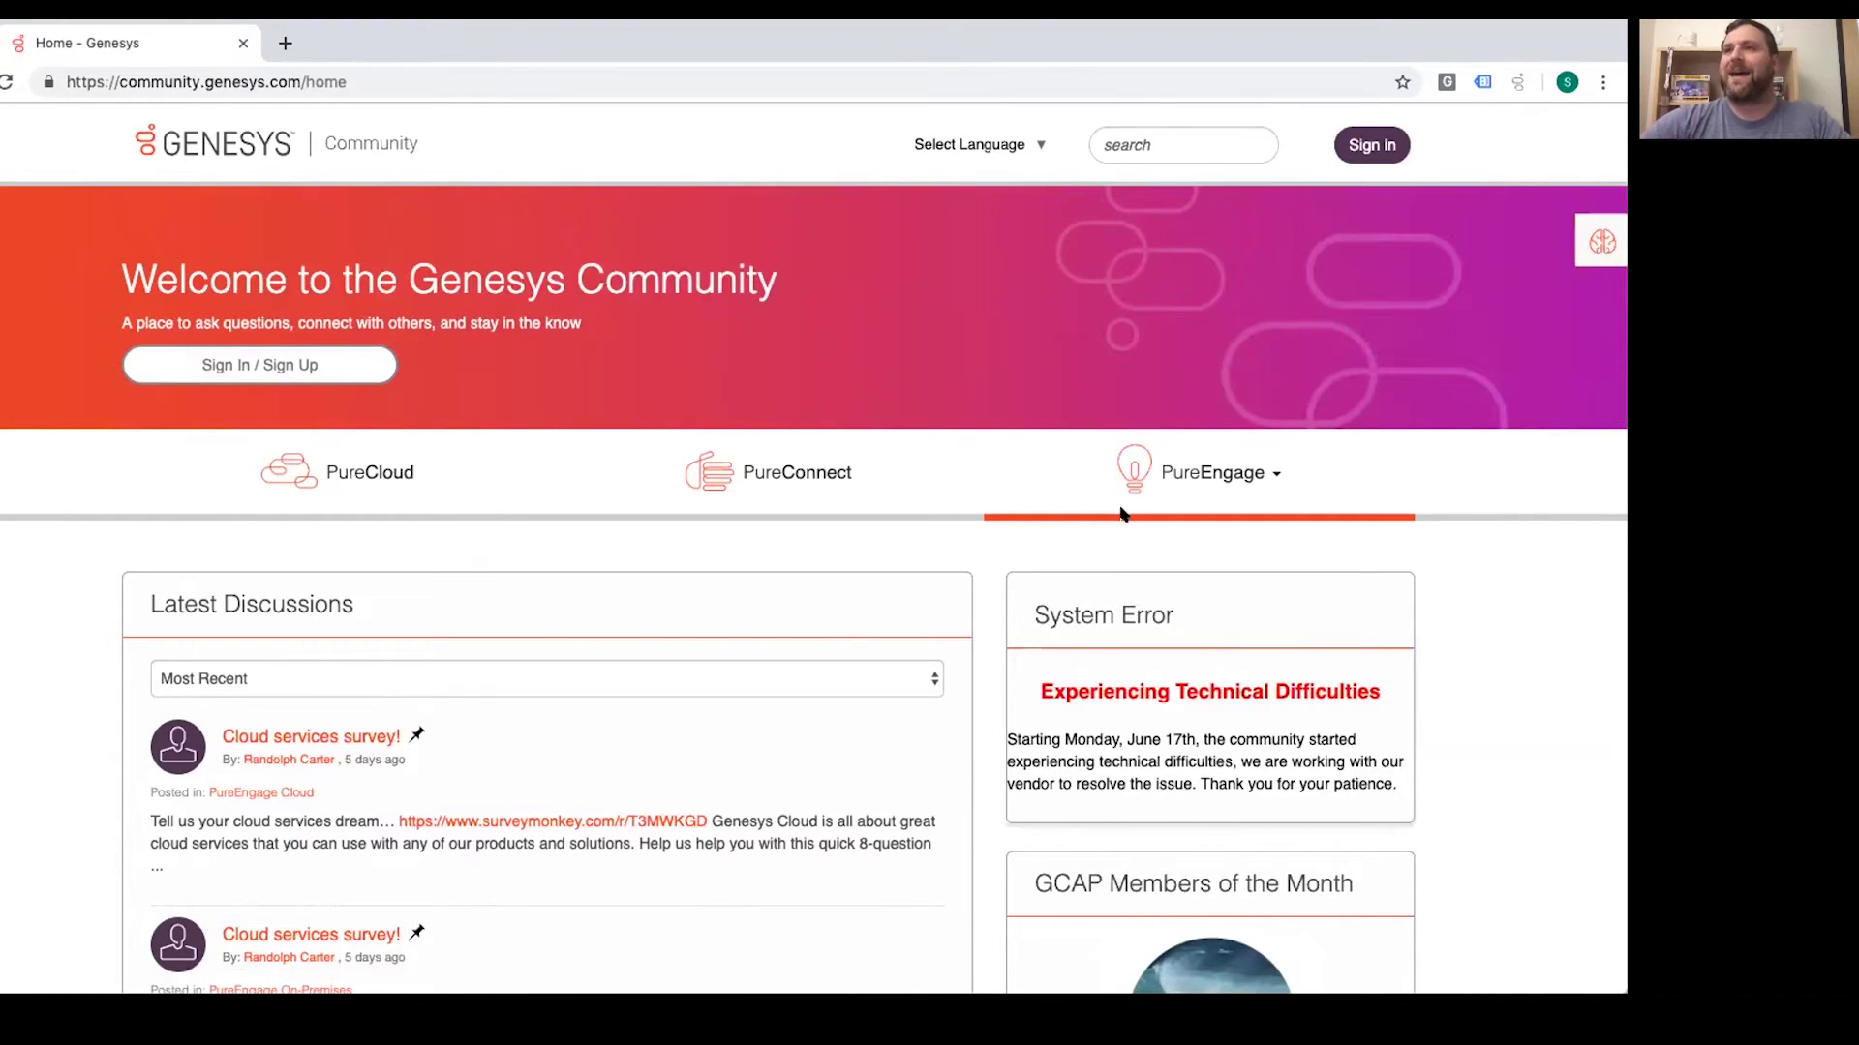
# Step: Go to the Genesys Community sign-in page
pyautogui.click(1371, 145)
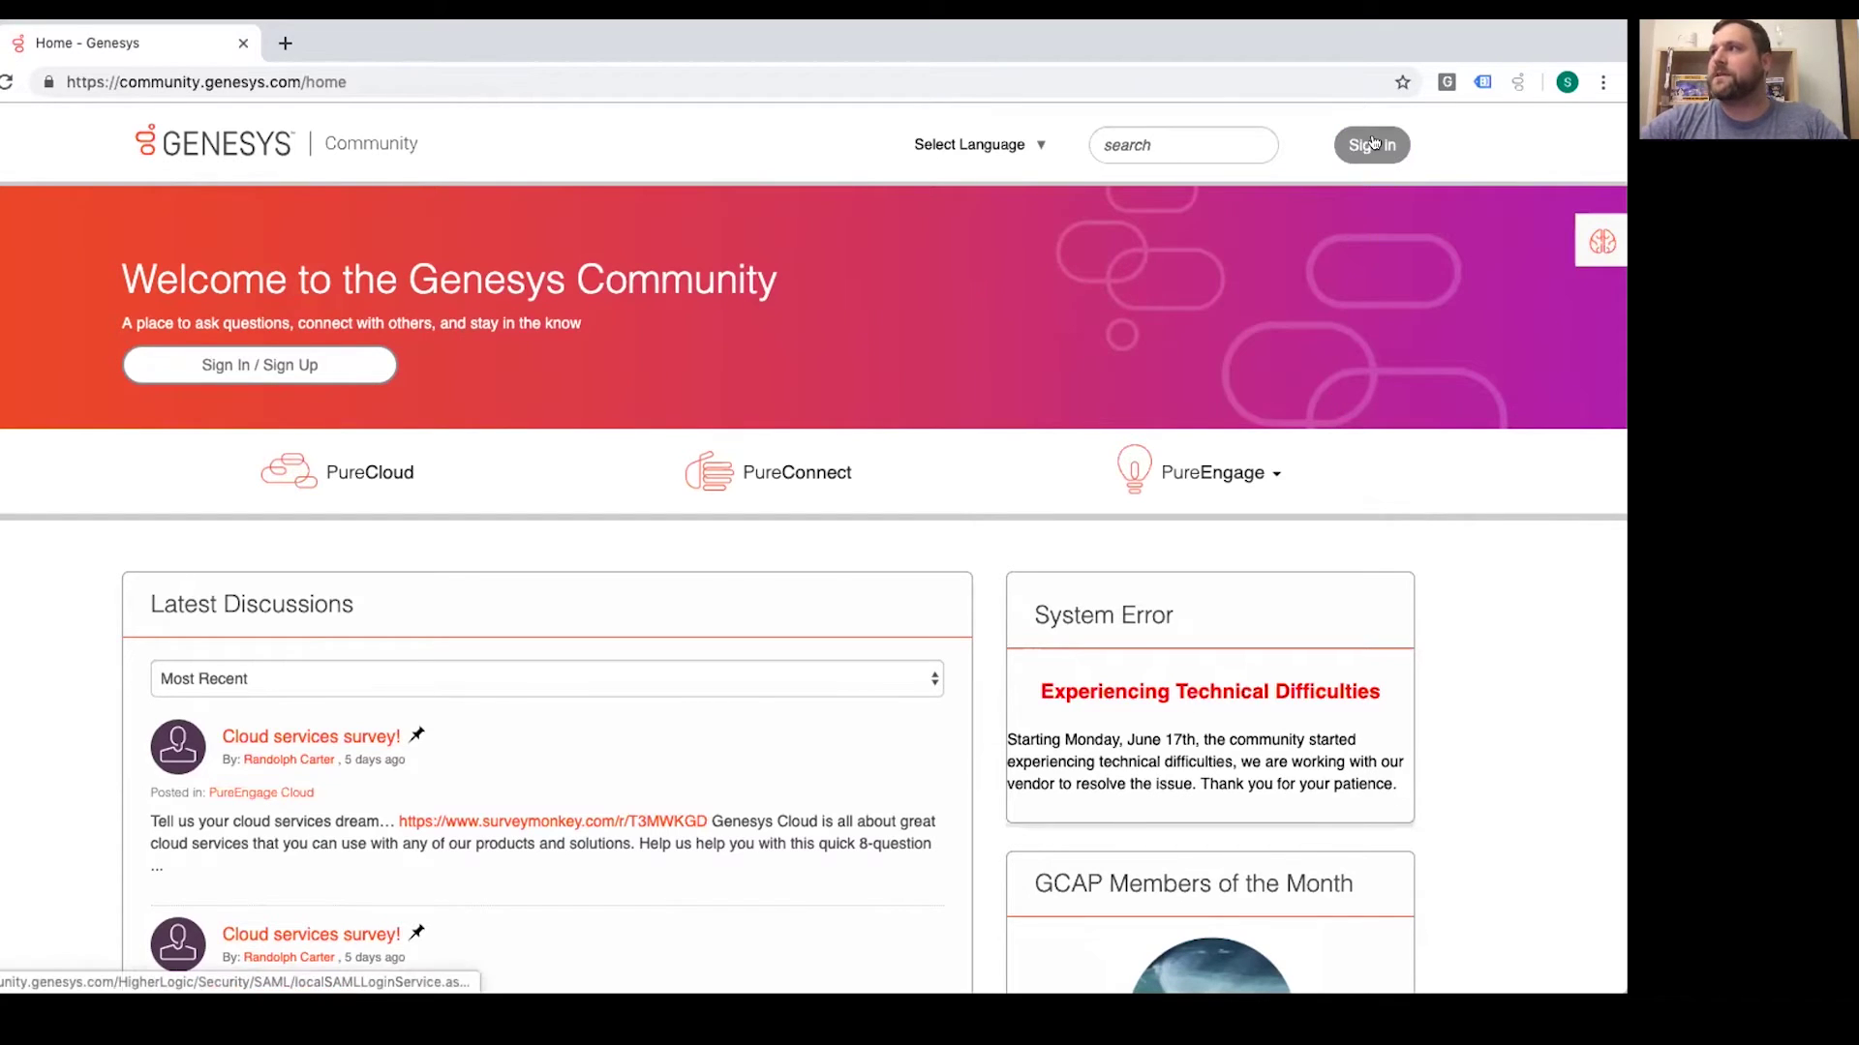